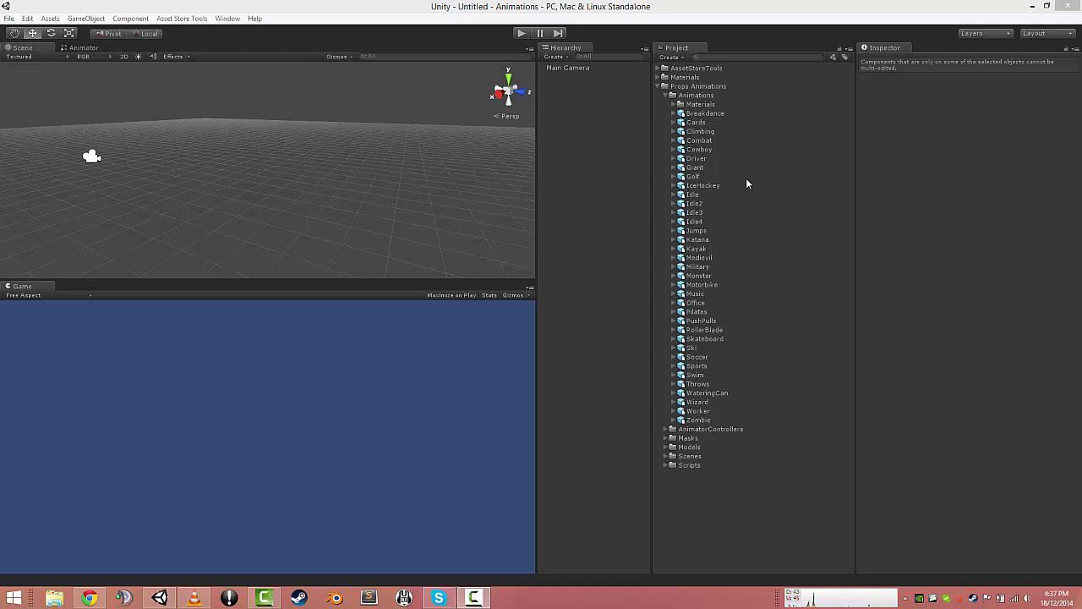
Search the project for 'brea' and select the SwimBreastStrokeRoot clip
left_click(724, 57)
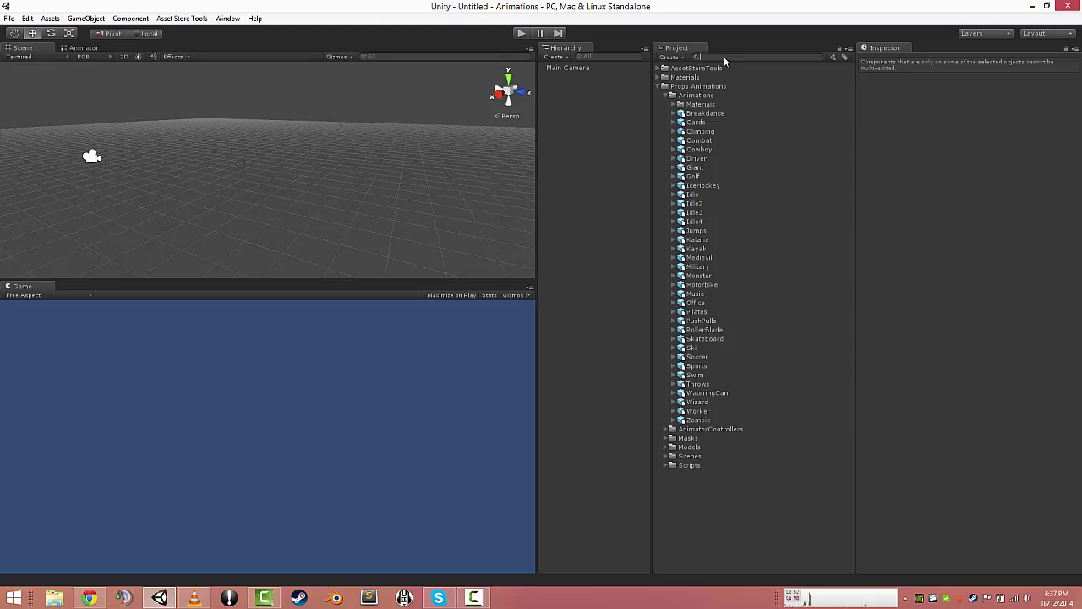
type("brea")
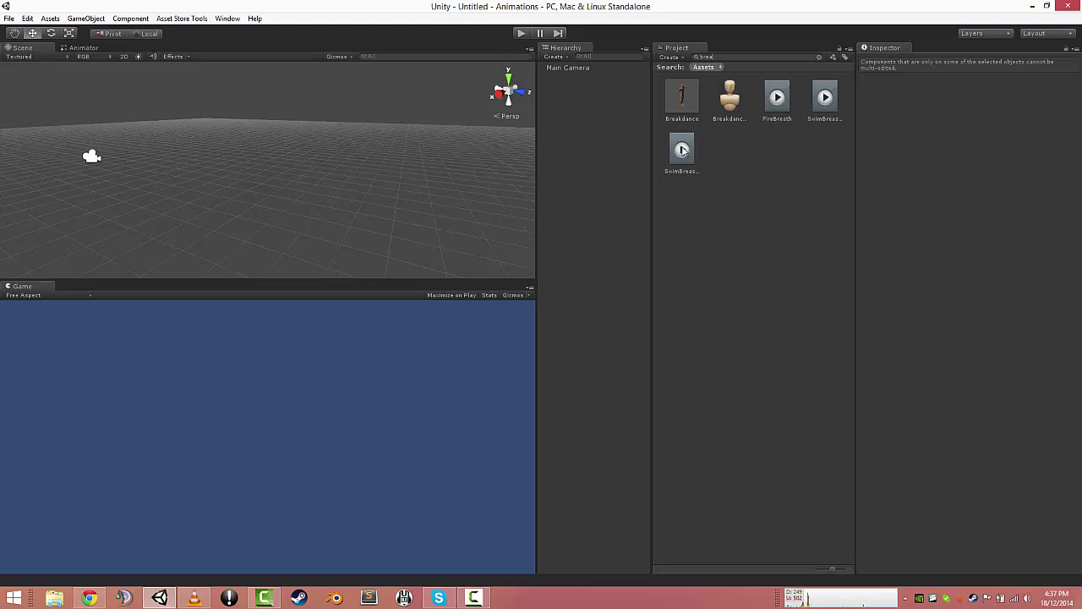
left_click(827, 98)
left_click(686, 151)
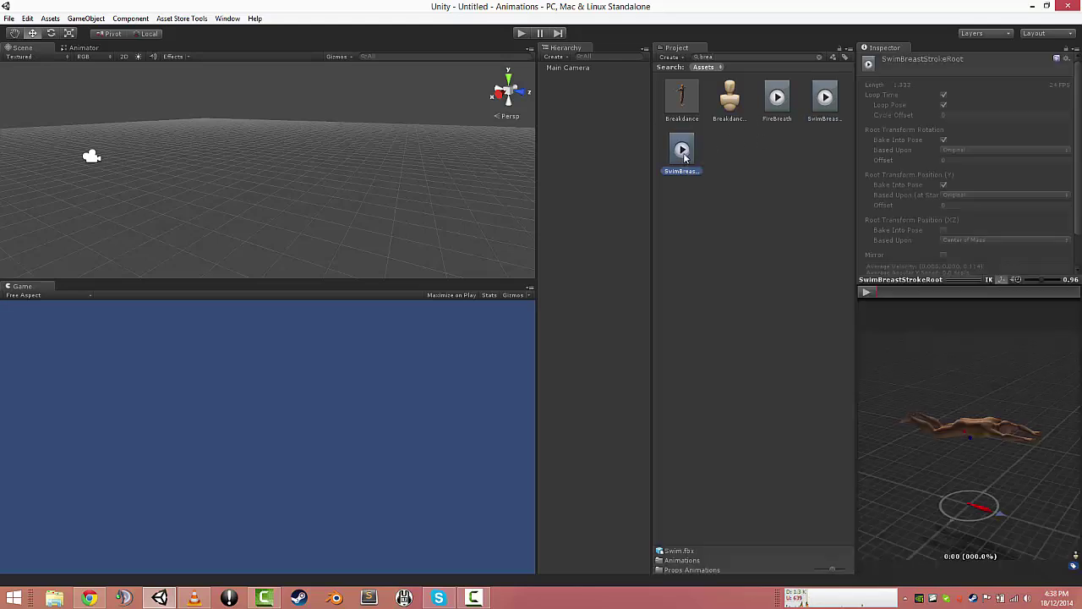
Play the swim preview on the Unity Model, orbiting the view, then pause it
left_click(867, 290)
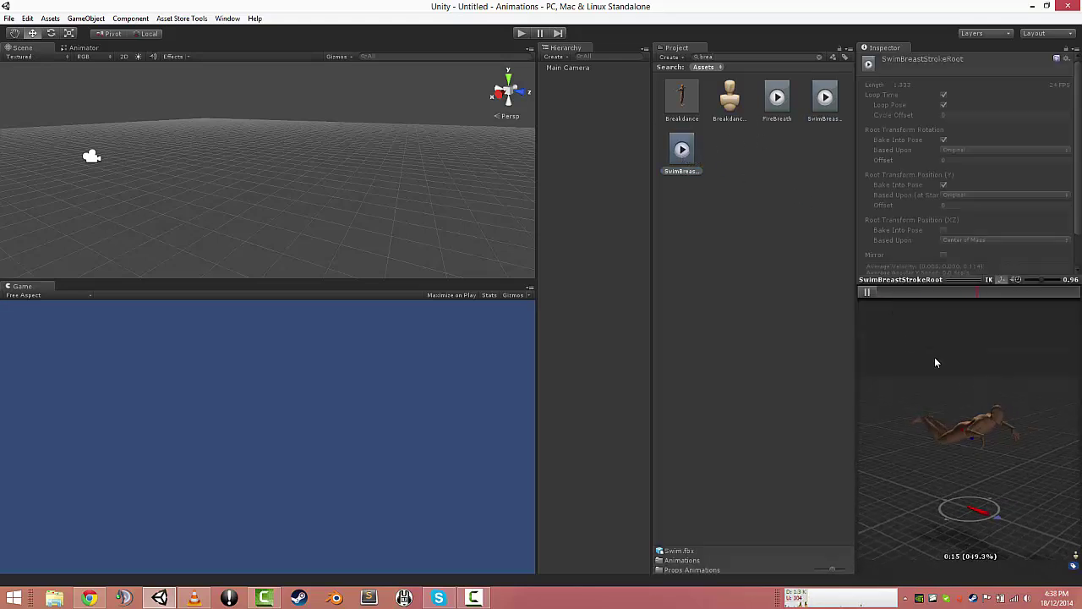
left_click(1074, 555)
left_click(1048, 536)
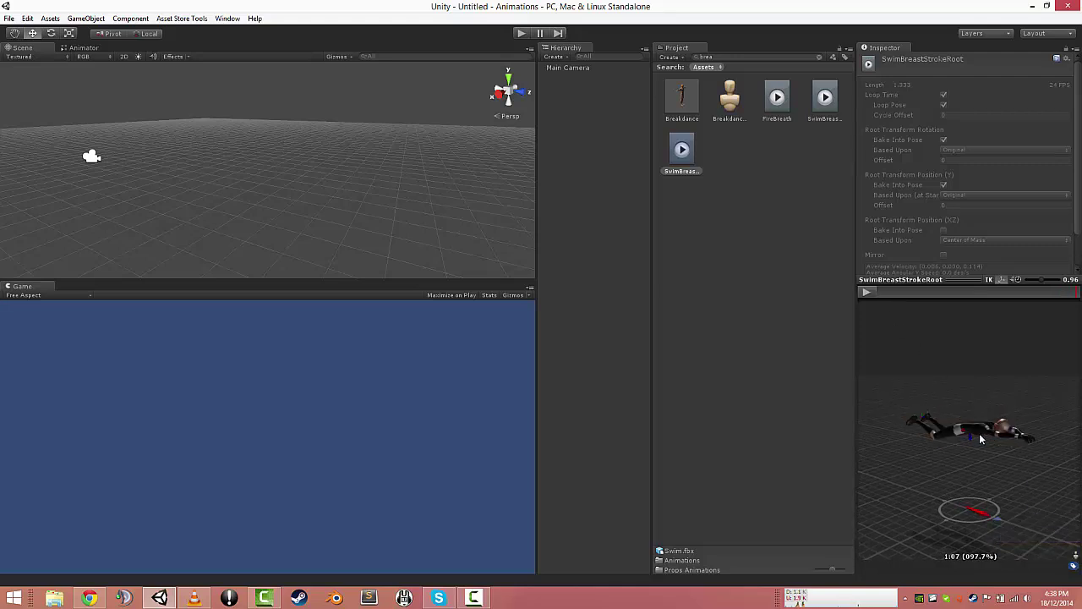
left_click_drag(1025, 442, 979, 411)
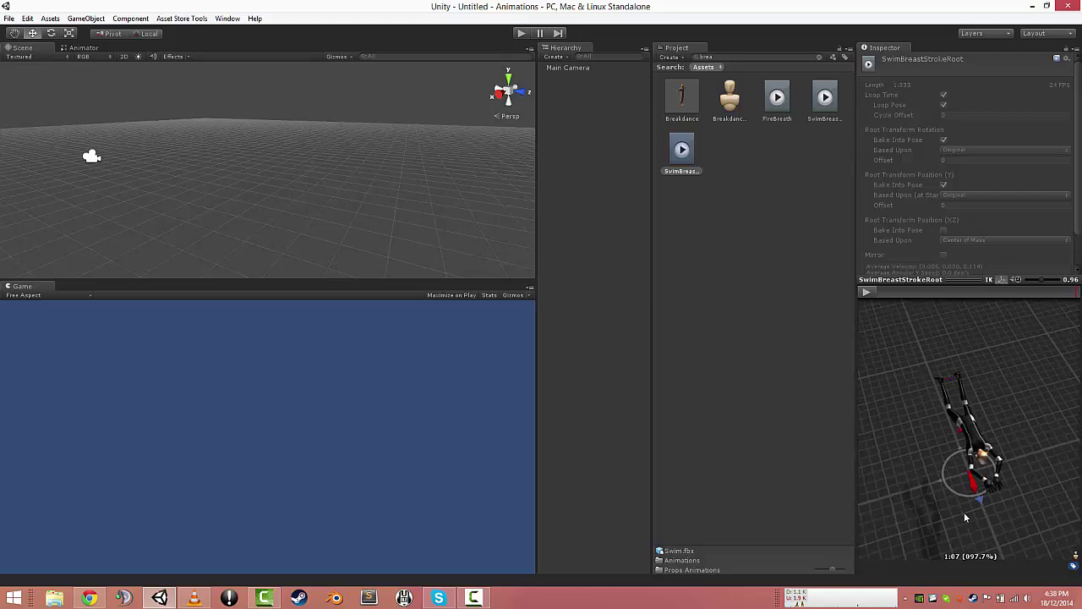
left_click(866, 290)
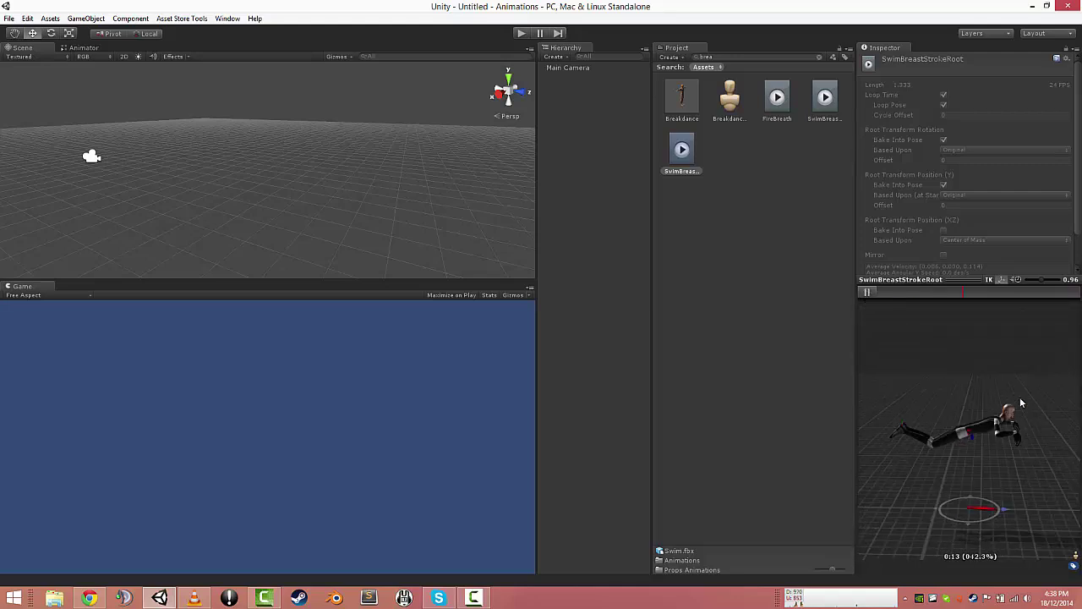
left_click_drag(1013, 411, 979, 433)
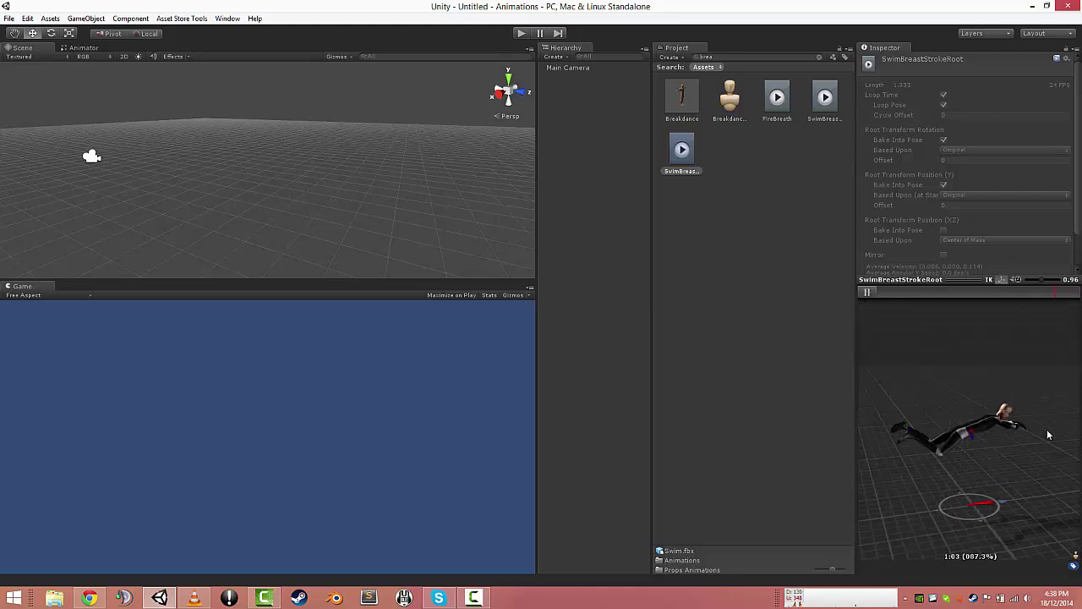
left_click(864, 291)
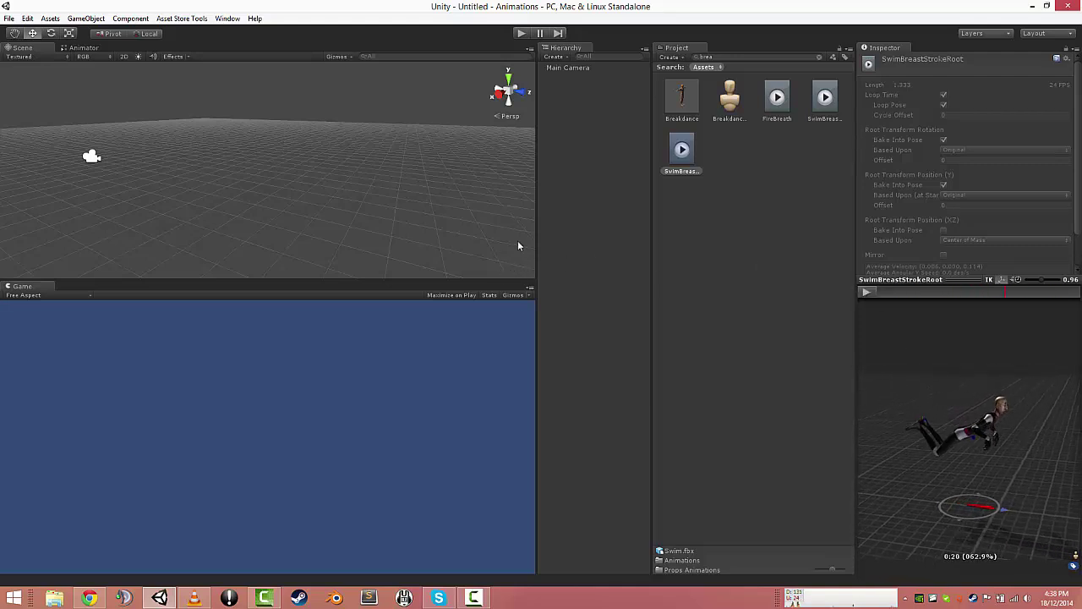
Search 'stunn', select the Stunned clip, and play then pause its preview
type("k")
key("BackSpace")
key("BackSpace")
key("BackSpace")
key("BackSpace")
key("BackSpace")
type("s")
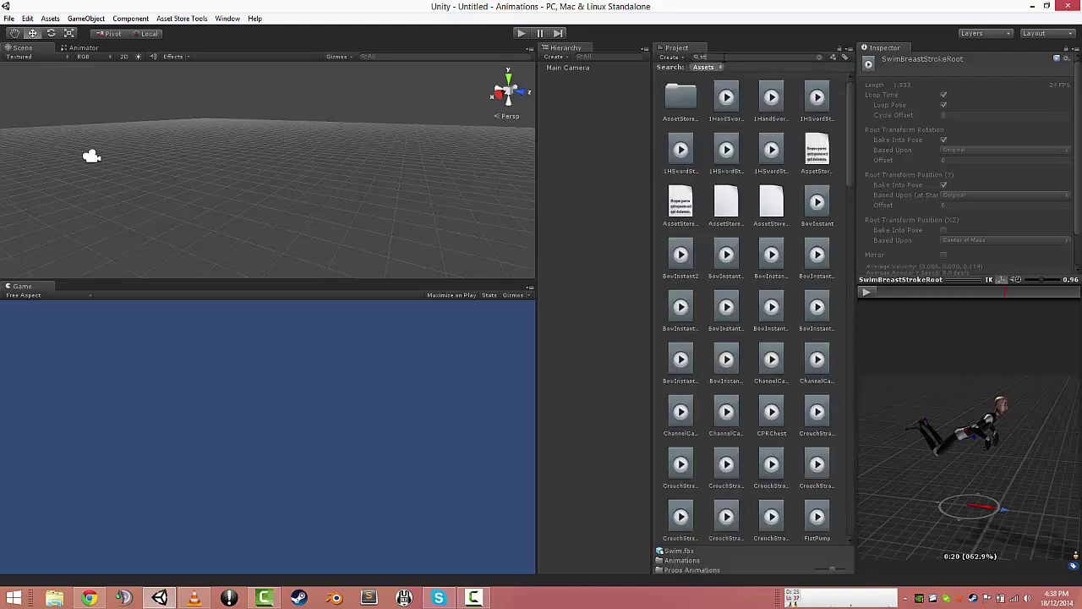
type("tunn")
left_click(680, 102)
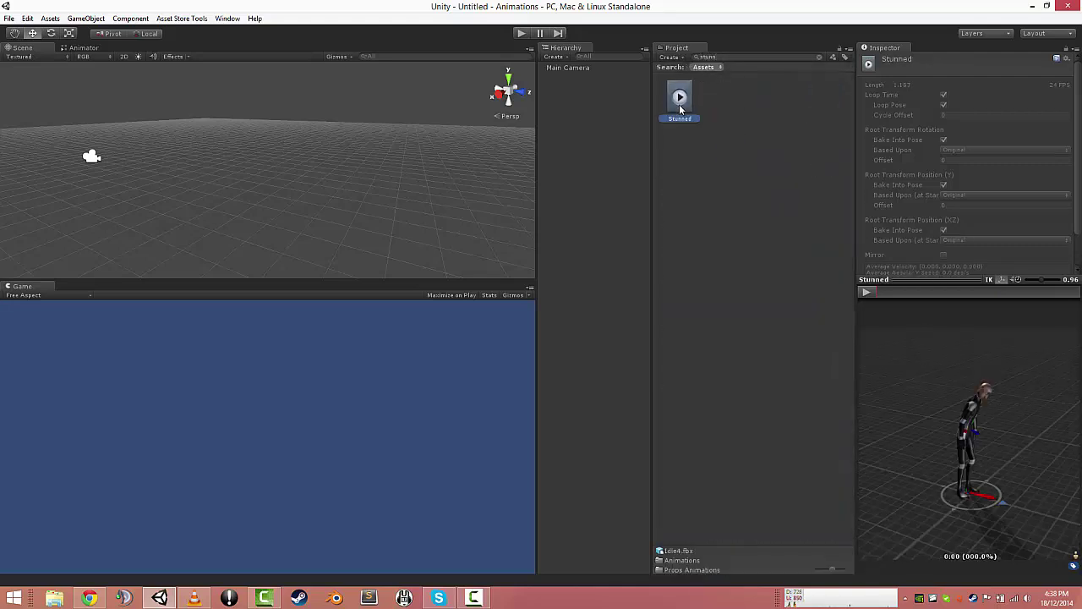
left_click(866, 293)
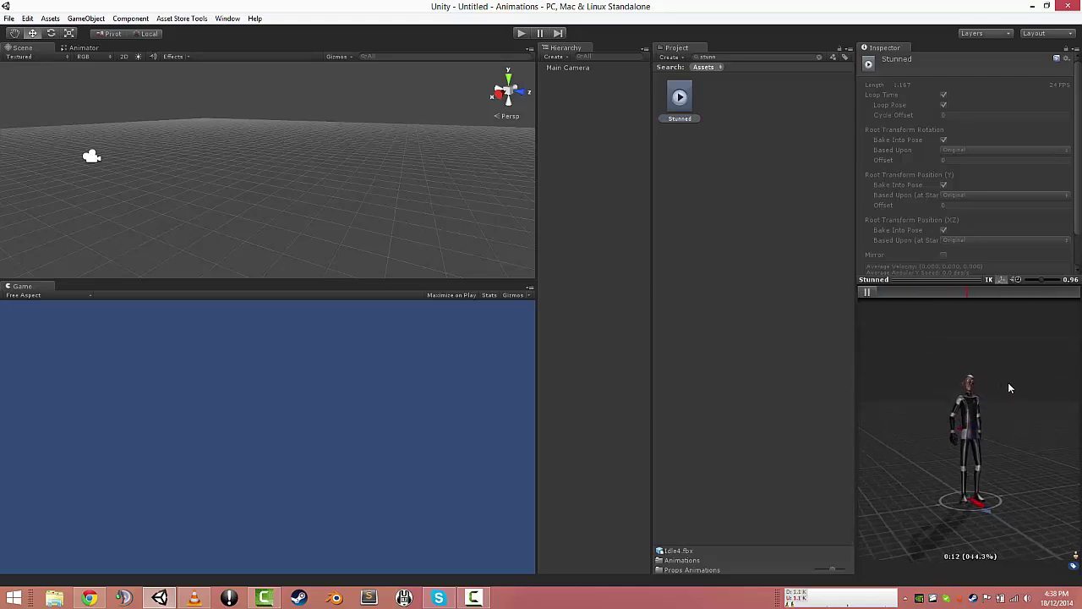
left_click(865, 293)
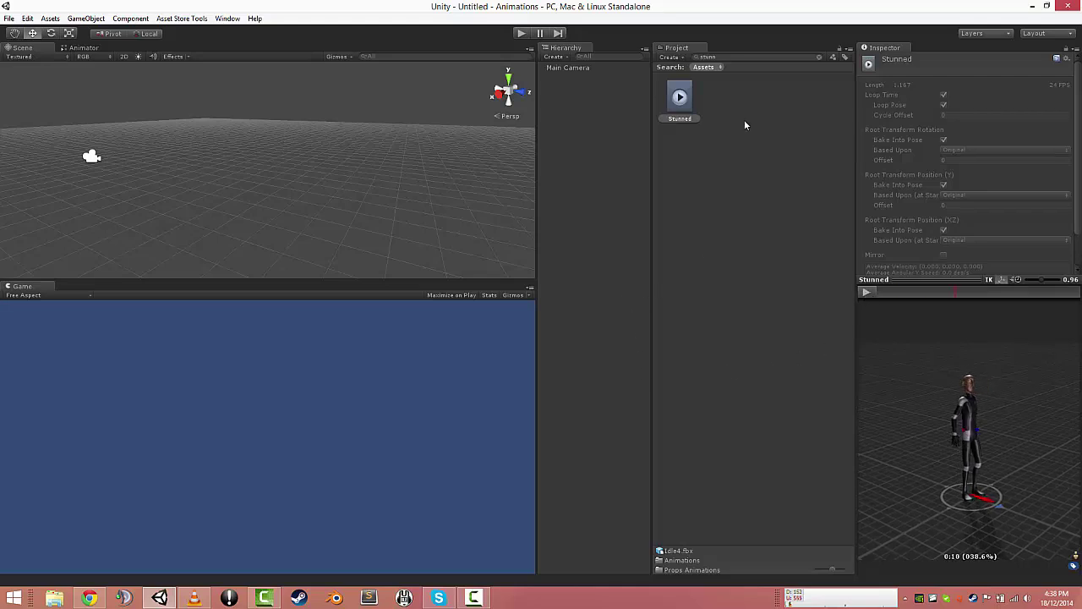
Replace the search with 'sk', then clear it to show the folder tree
left_click(741, 58)
type("sk")
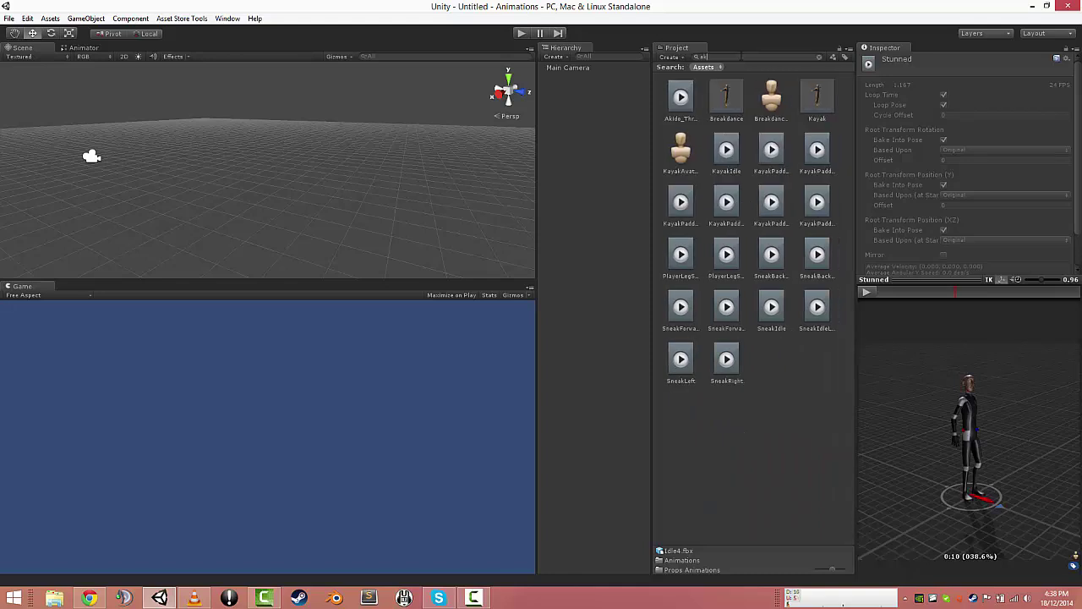
type("4")
key("BackSpace")
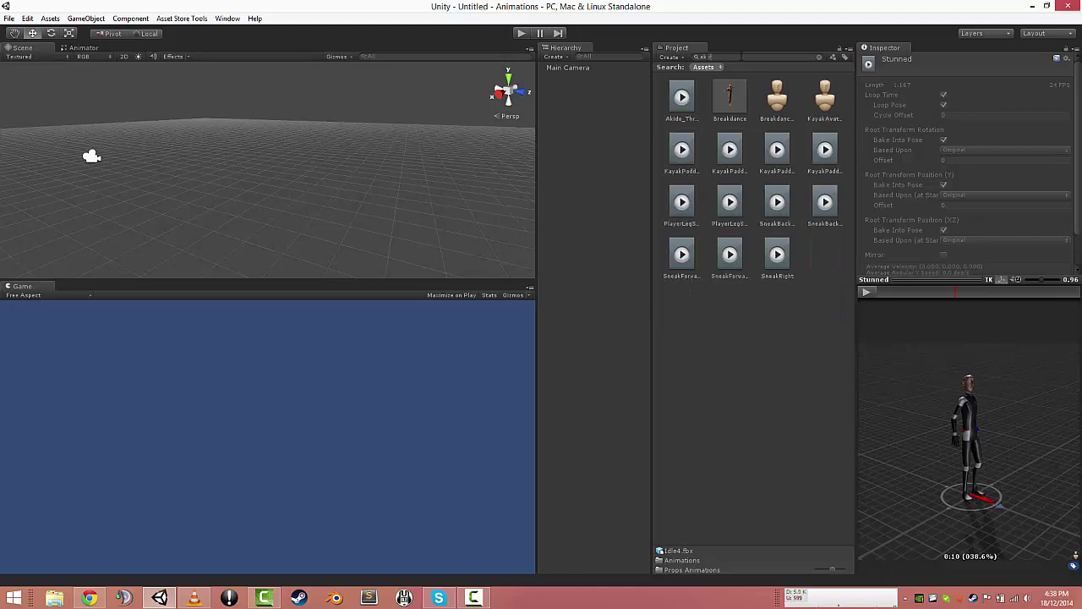
key("BackSpace")
key("BackSpace")
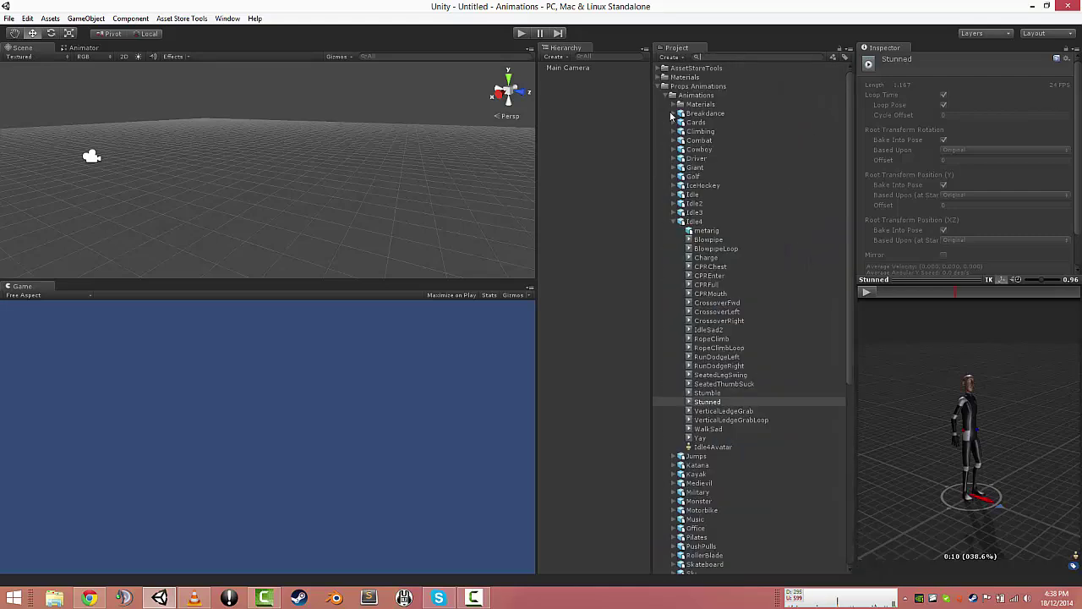
Collapse Idle4 and Swim, expand Military and scroll through its pistol and weapon clips
left_click(674, 221)
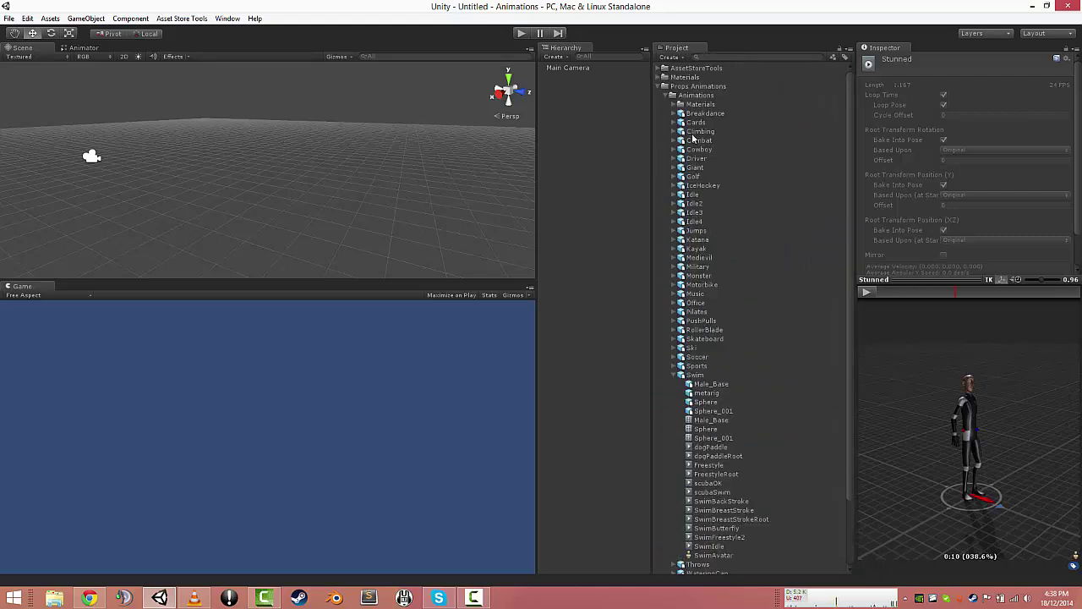
left_click(673, 374)
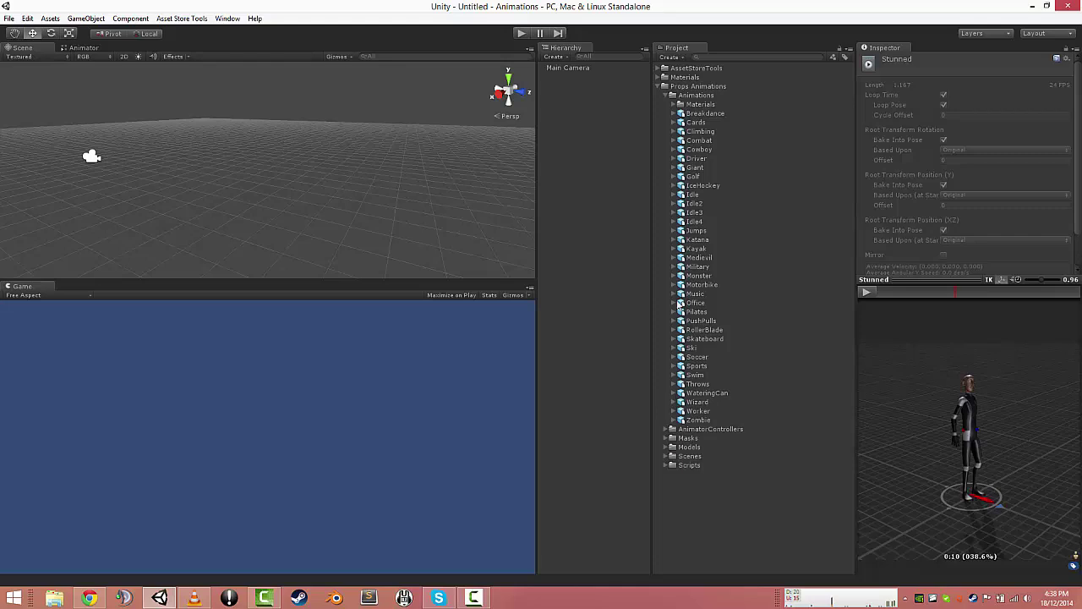
left_click(673, 267)
scroll(689, 351, "down", 3)
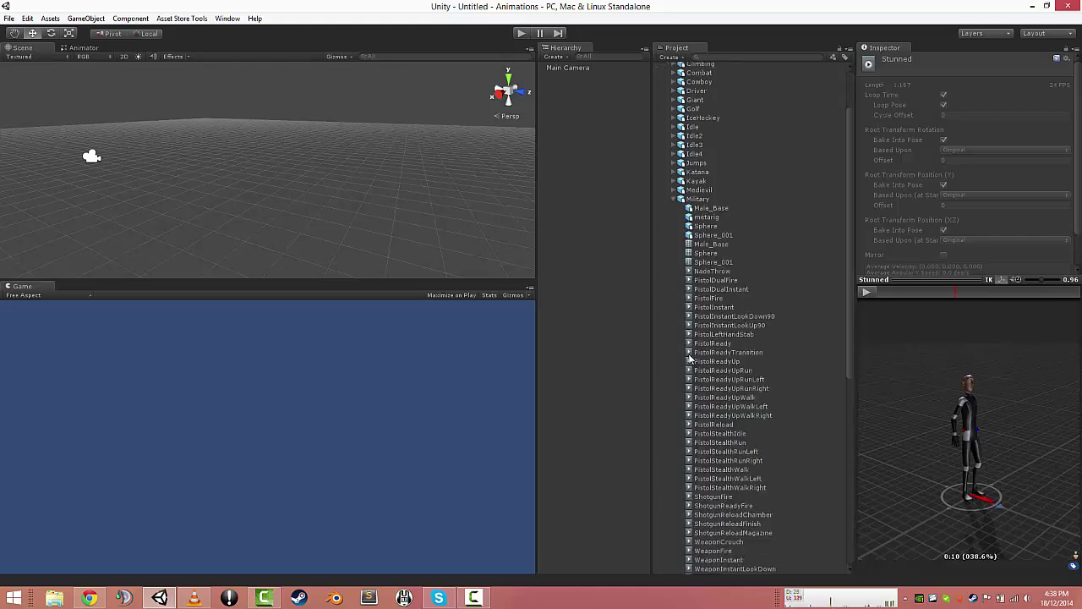
scroll(689, 359, "down", 5)
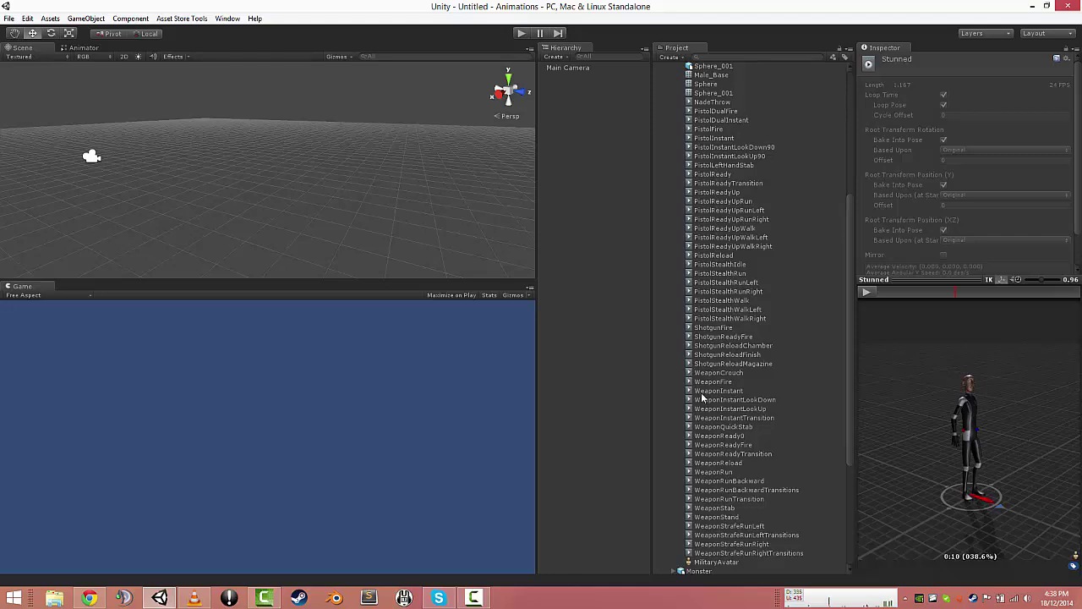
scroll(700, 425, "up", 4)
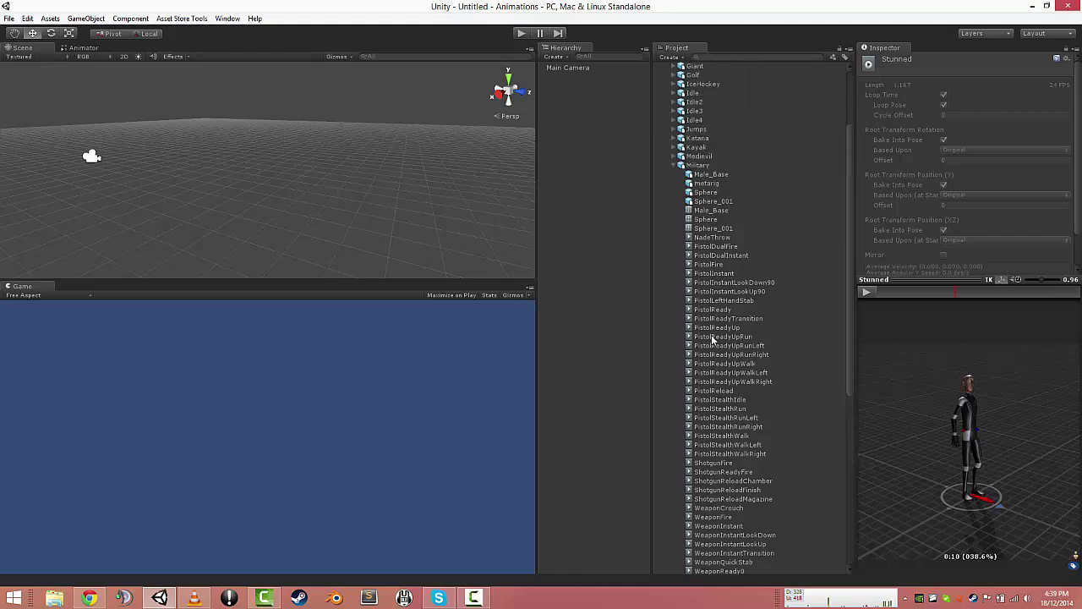
Add a new clip to the Military FBX's Animations import list using the WeaponReloadAK47 take
left_click(690, 167)
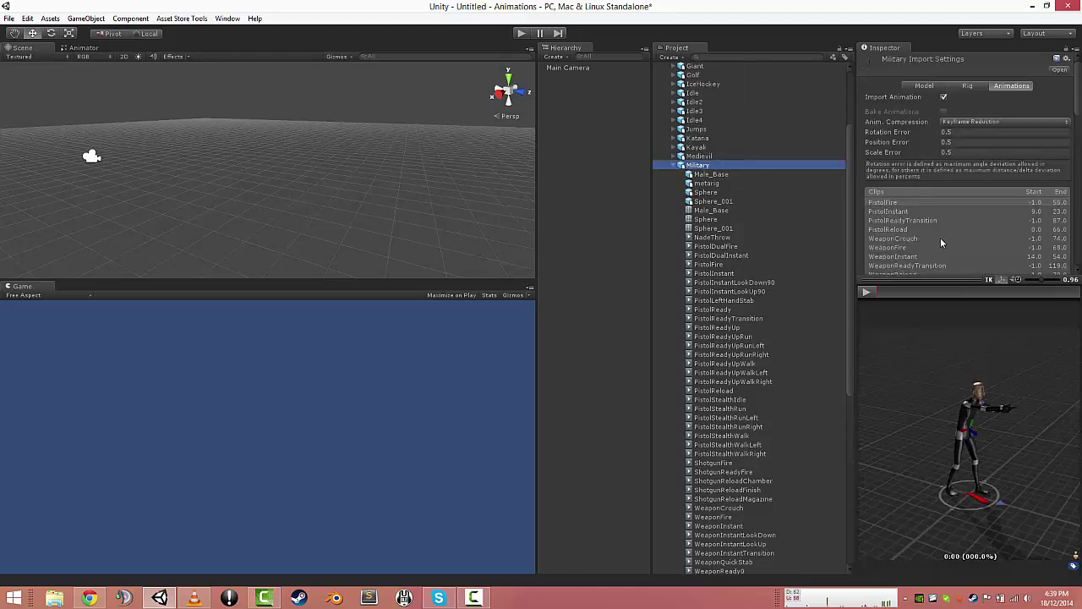
scroll(936, 235, "down", 3)
scroll(933, 235, "down", 2)
scroll(933, 234, "down", 2)
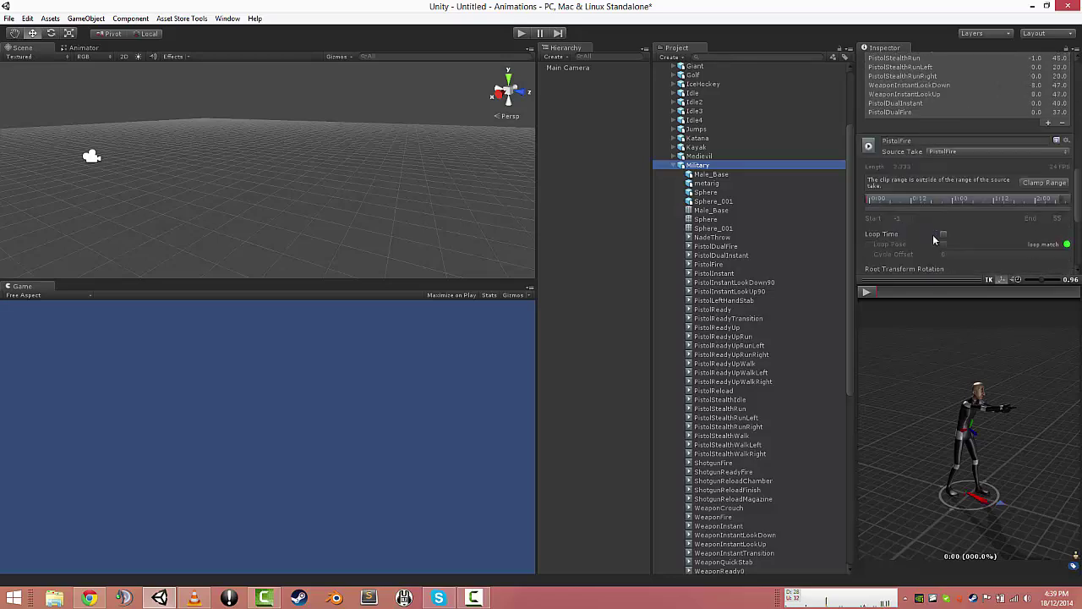
left_click(1048, 122)
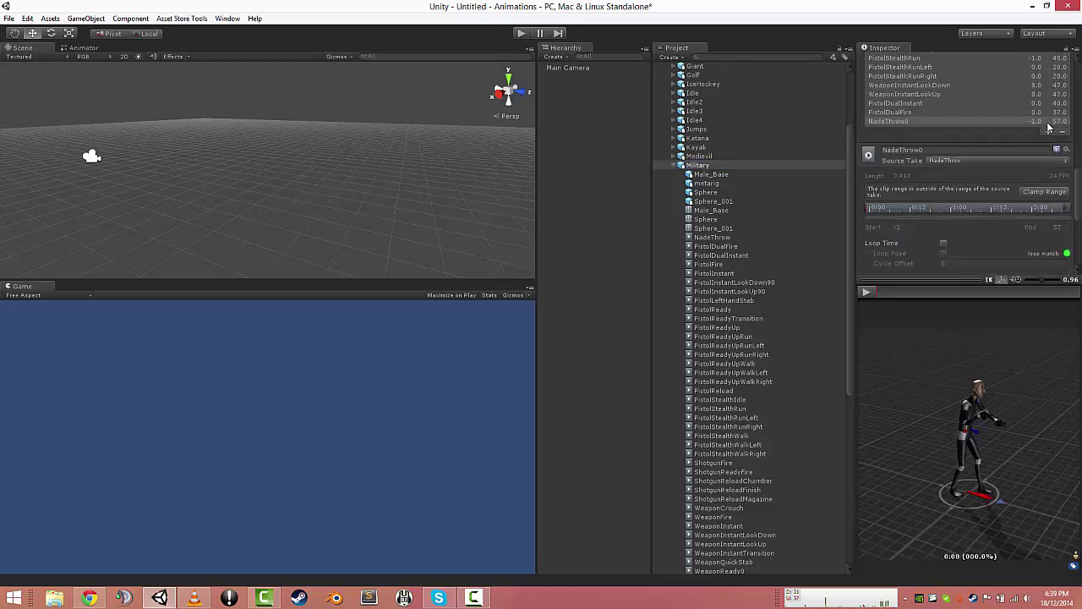
left_click(1004, 161)
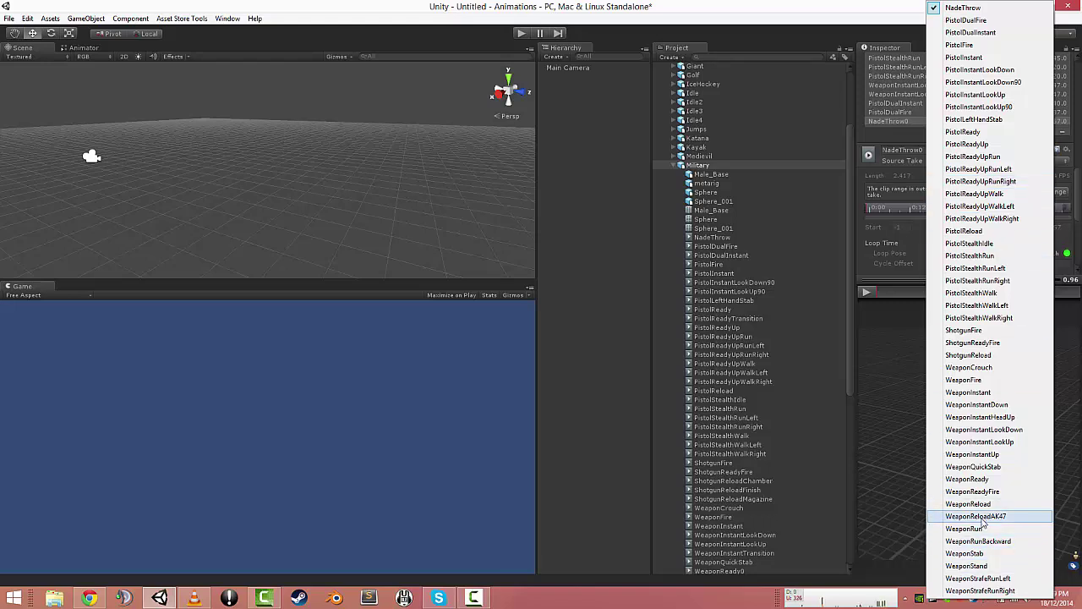
left_click(981, 516)
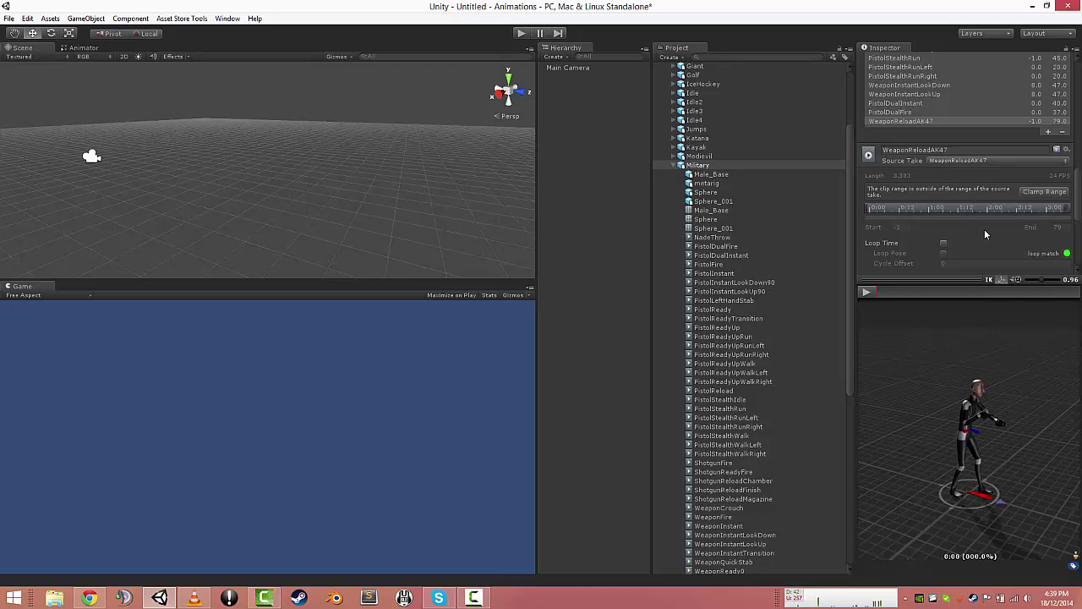
Bake root rotation, Y and XZ position into pose, based on Original, and apply
scroll(984, 229, "down", 3)
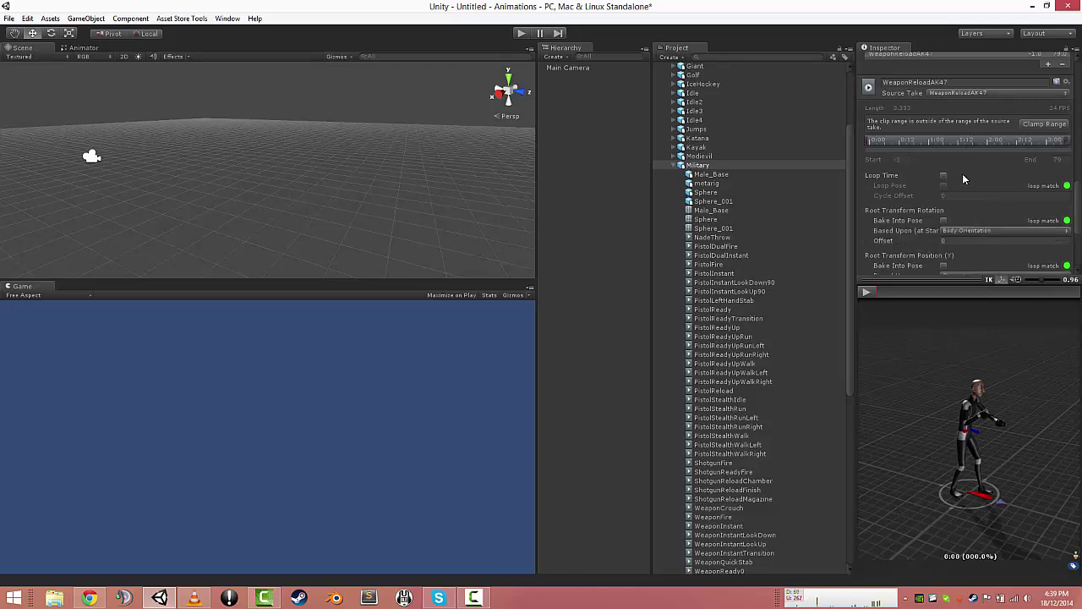
scroll(964, 197, "down", 2)
scroll(964, 197, "down", 1)
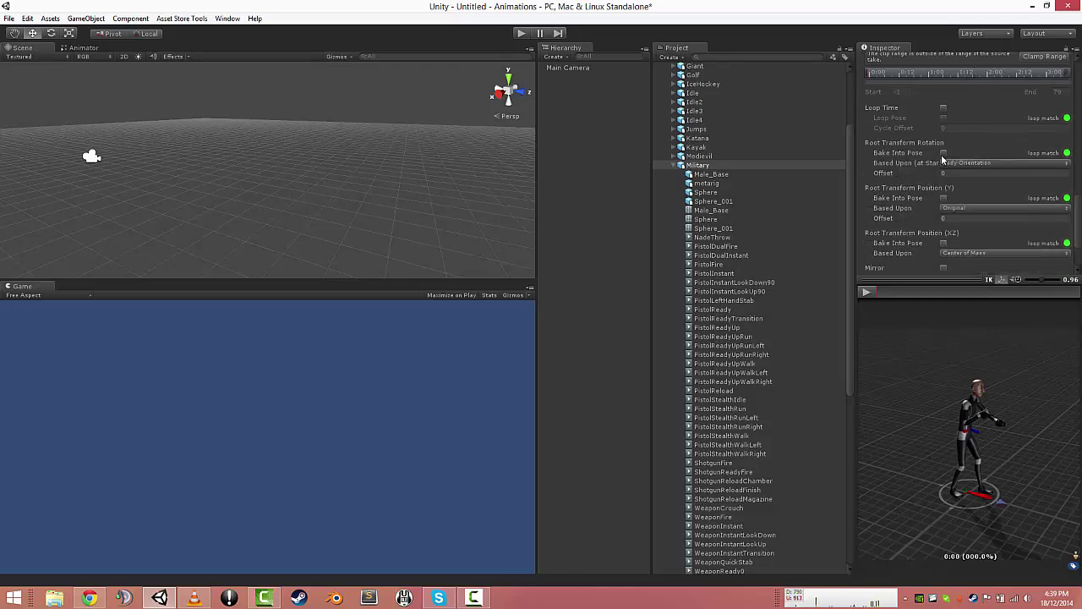
left_click(943, 153)
left_click(953, 162)
left_click(964, 175)
left_click(943, 198)
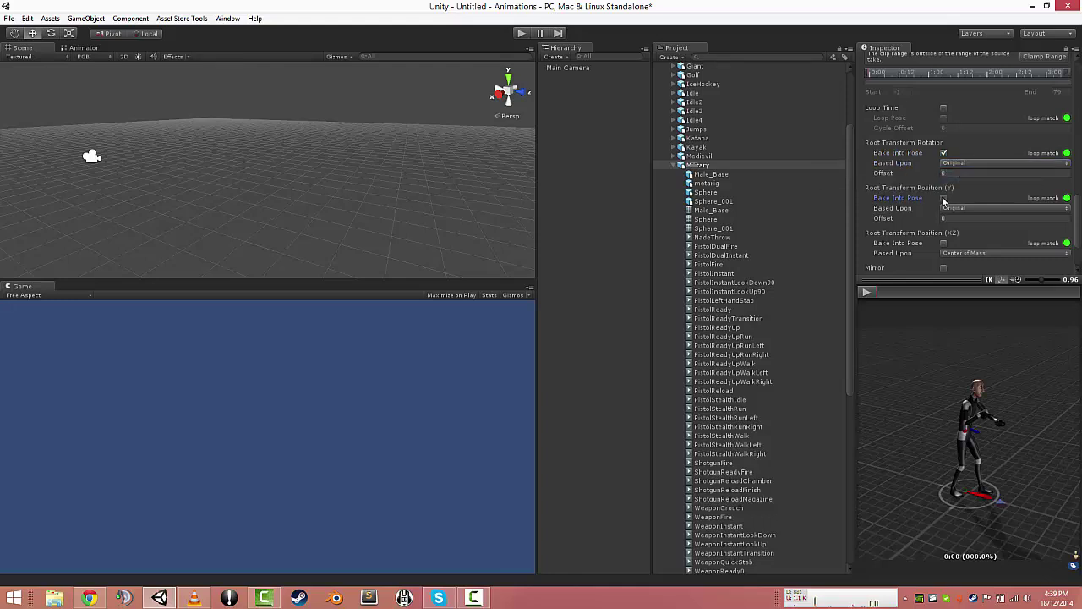
left_click(944, 243)
left_click(955, 253)
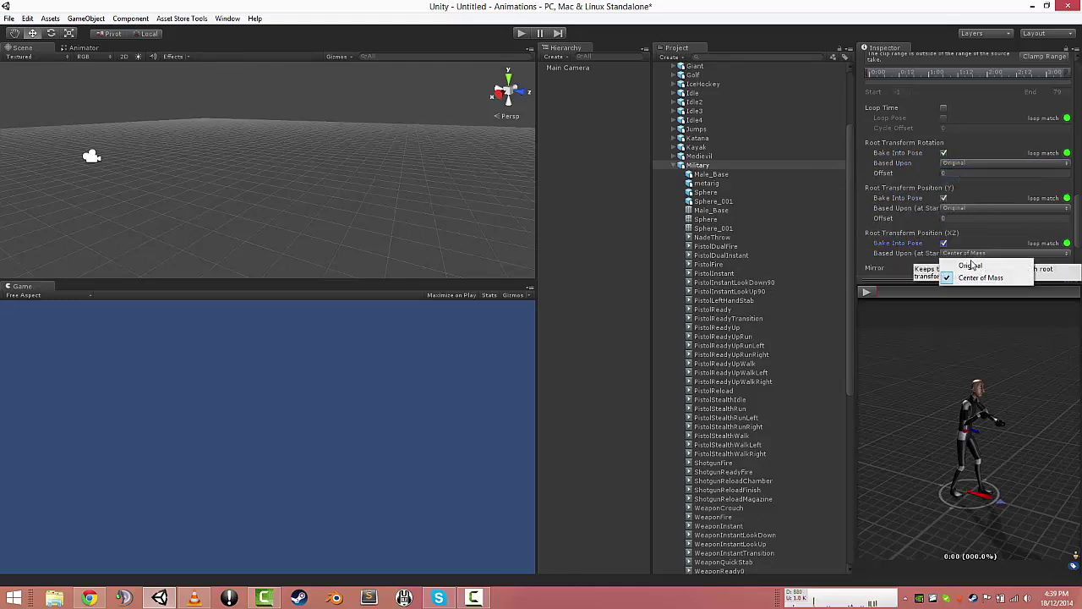
left_click(970, 263)
scroll(979, 228, "down", 3)
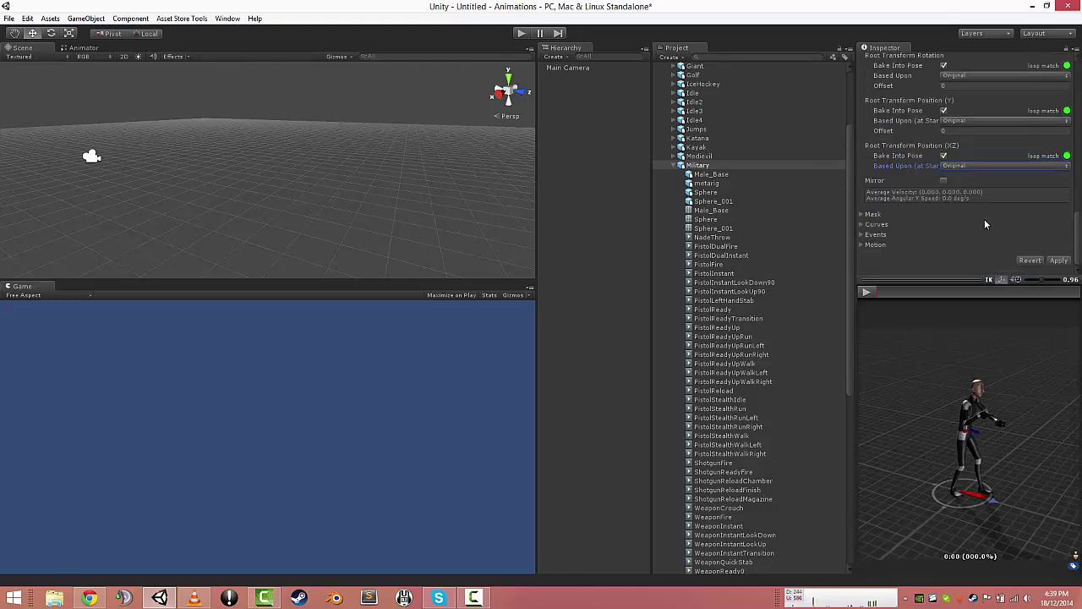
left_click(1059, 262)
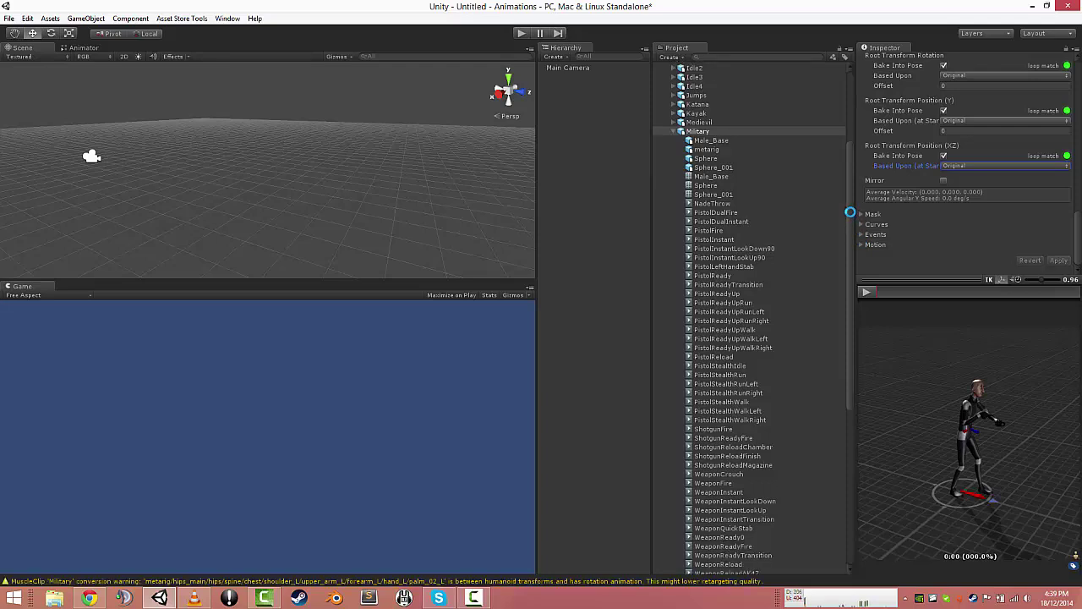
Select the new WeaponReloadAK47 clip, play it in the preview and orbit the camera
left_click_drag(849, 207, 794, 344)
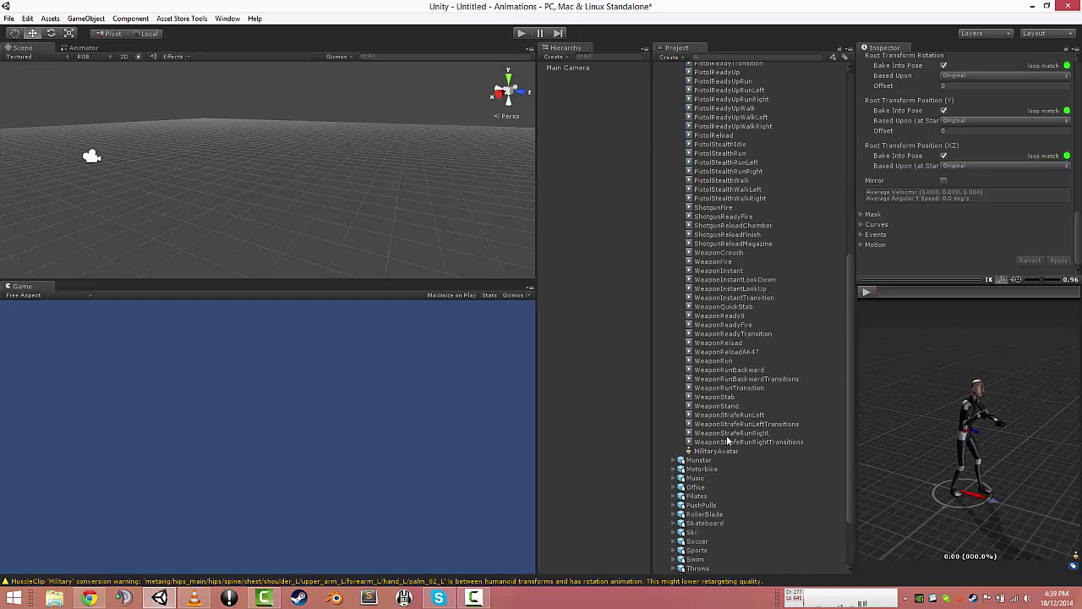
left_click(745, 352)
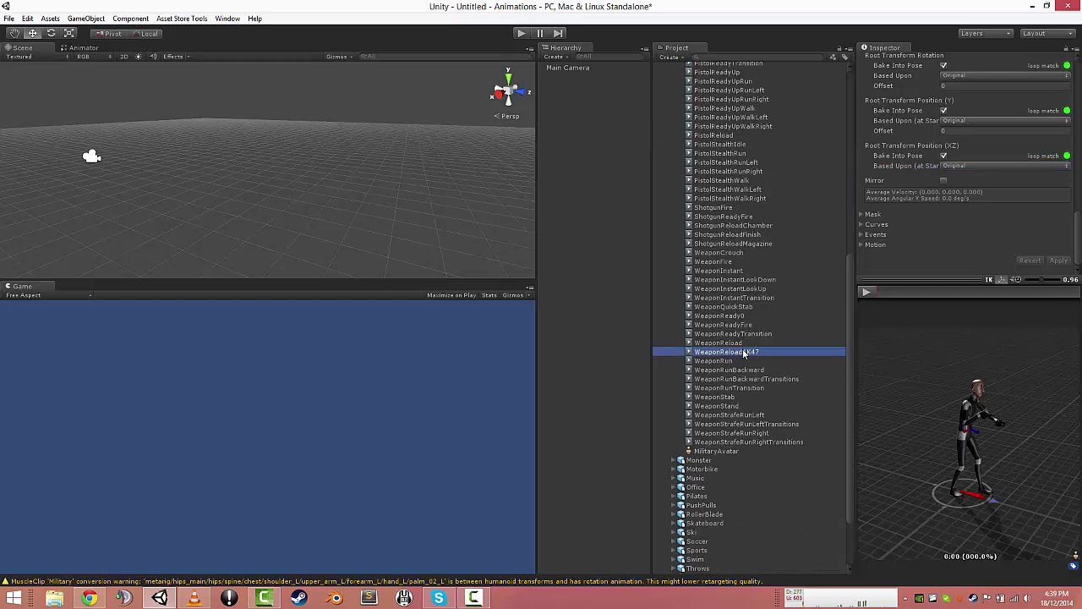
left_click(864, 291)
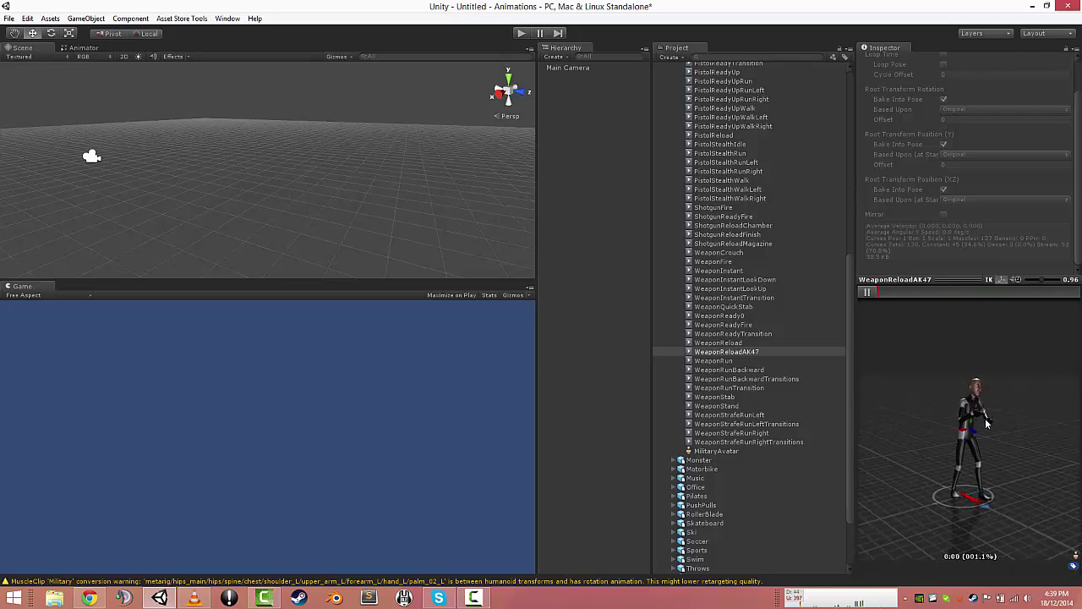
mouse_move(985, 418)
left_mouse_down()
mouse_move(1027, 428)
mouse_move(993, 433)
left_mouse_up()
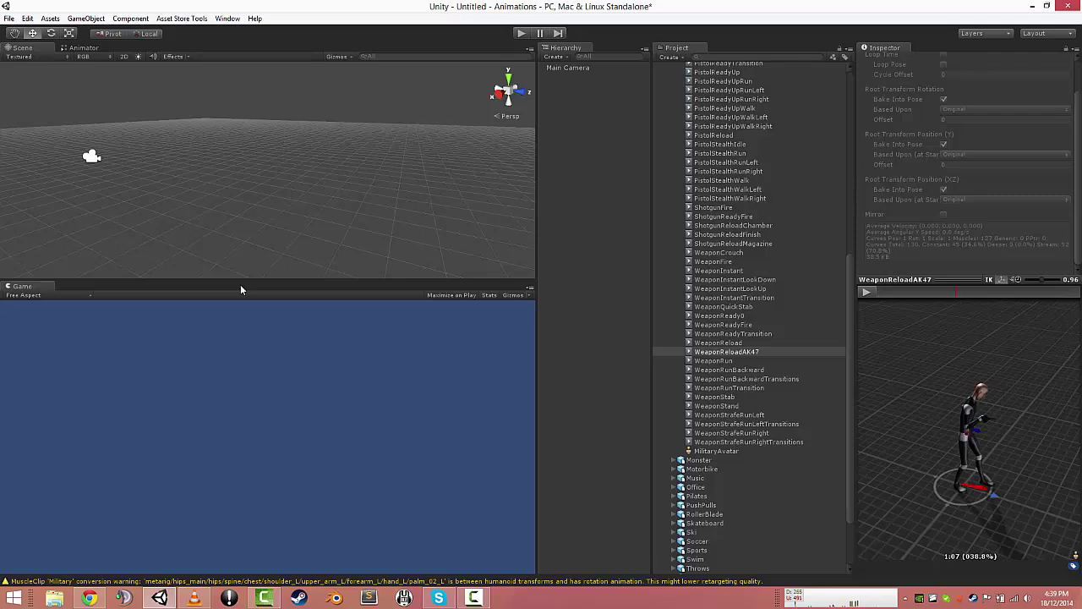
Collapse Military, search 'jo', then play and stop the IdleJog clip preview
scroll(775, 180, "up", 5)
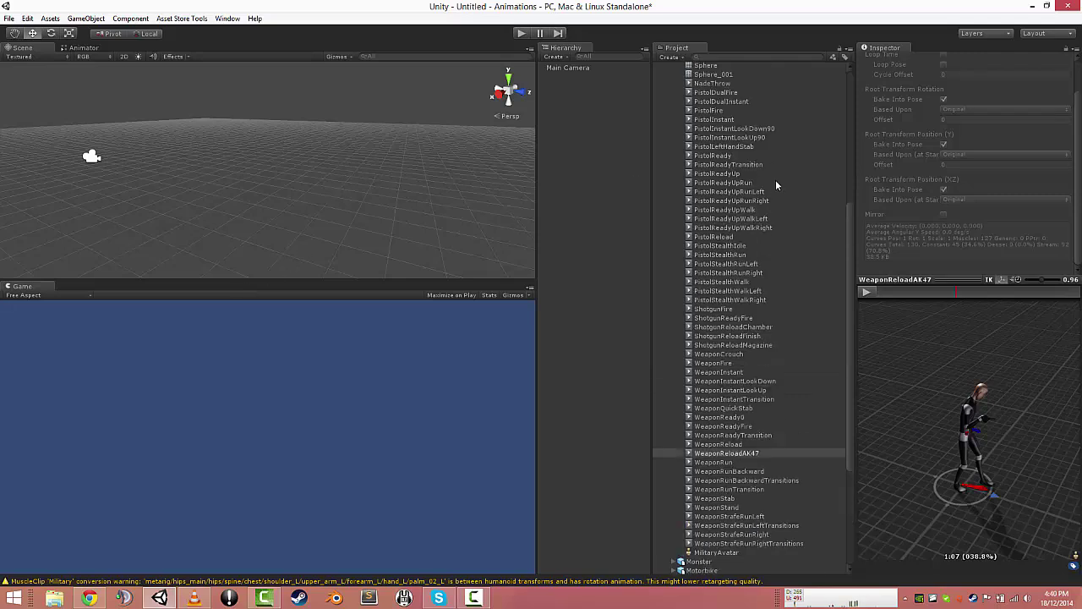
scroll(749, 193, "up", 3)
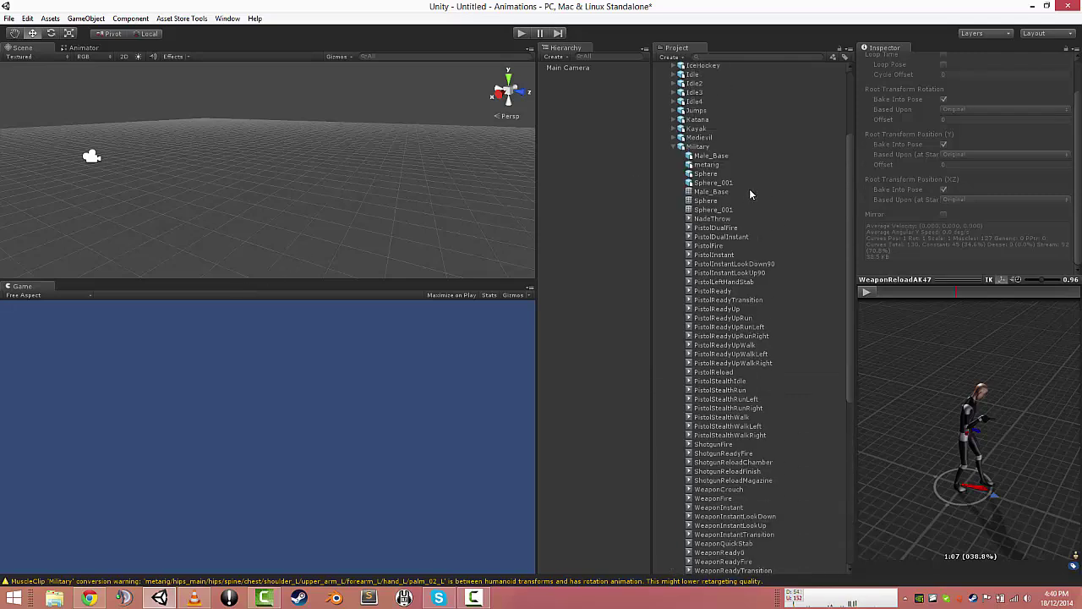
left_click(674, 146)
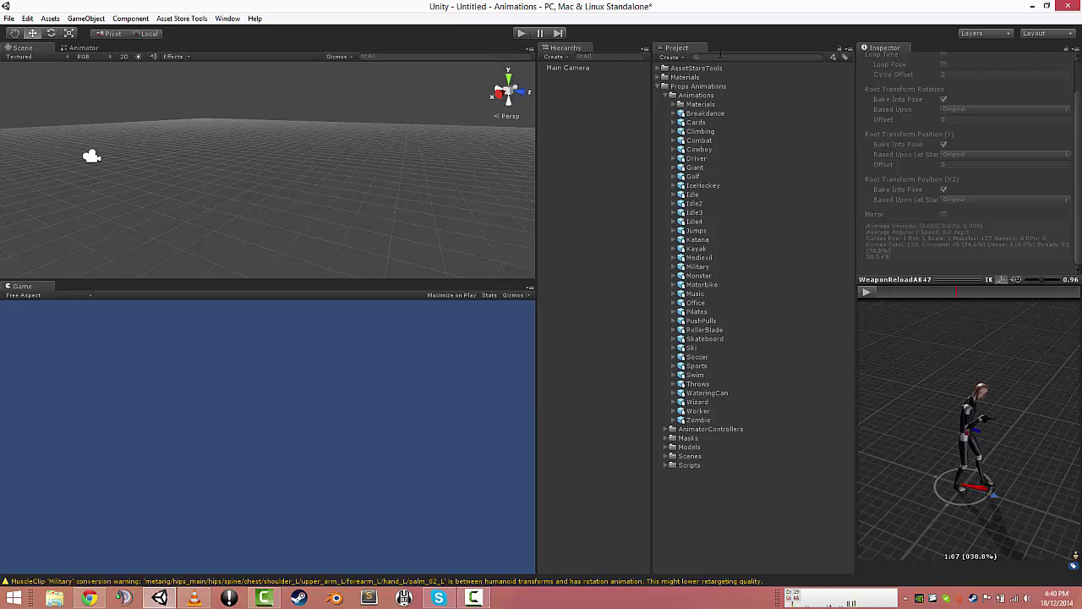
type("jog")
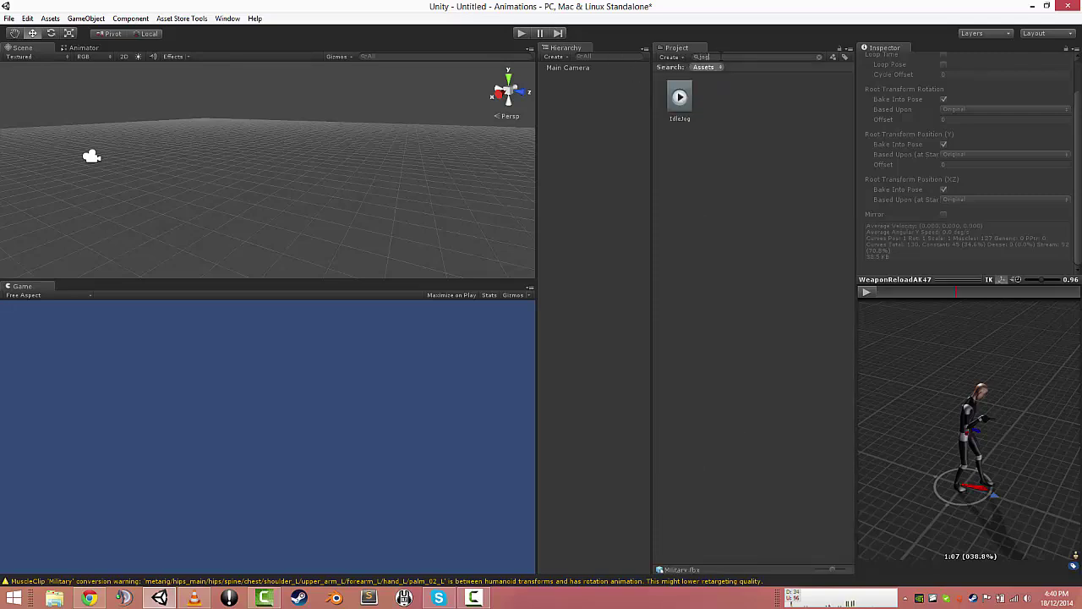
left_click(674, 103)
left_click(866, 293)
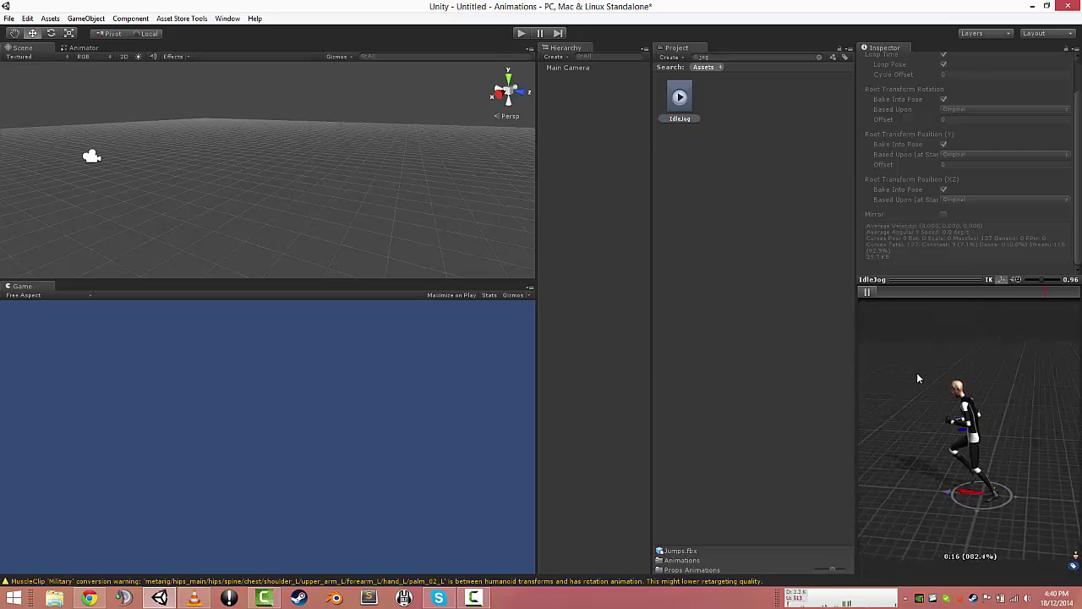
left_click(866, 292)
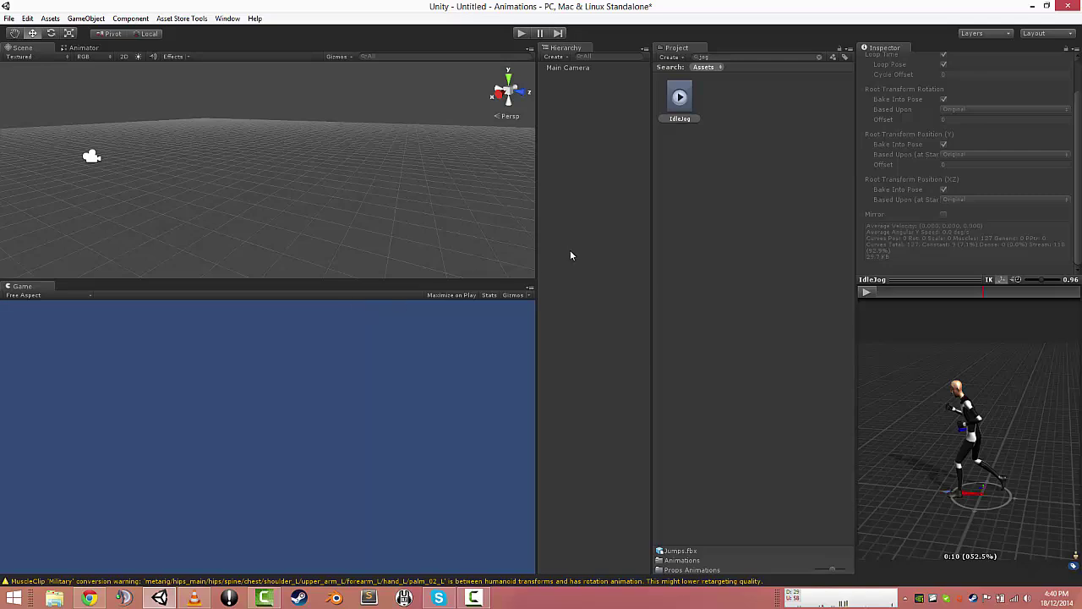
Clear the search, collapse Jumps, expand Pilates and play the Scissors clip, orbiting the preview
left_click(817, 58)
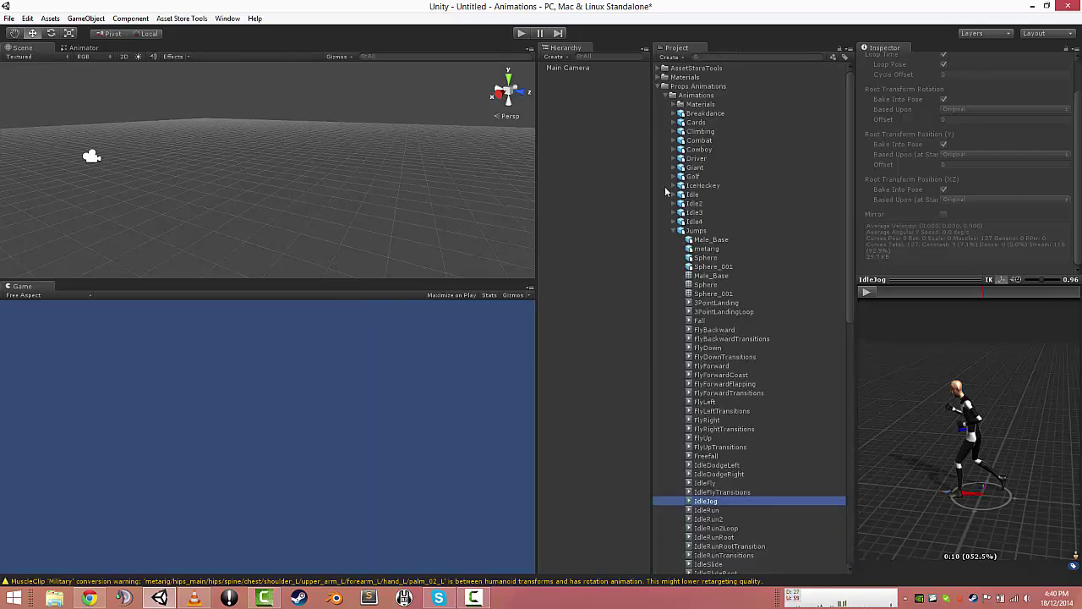
left_click(675, 230)
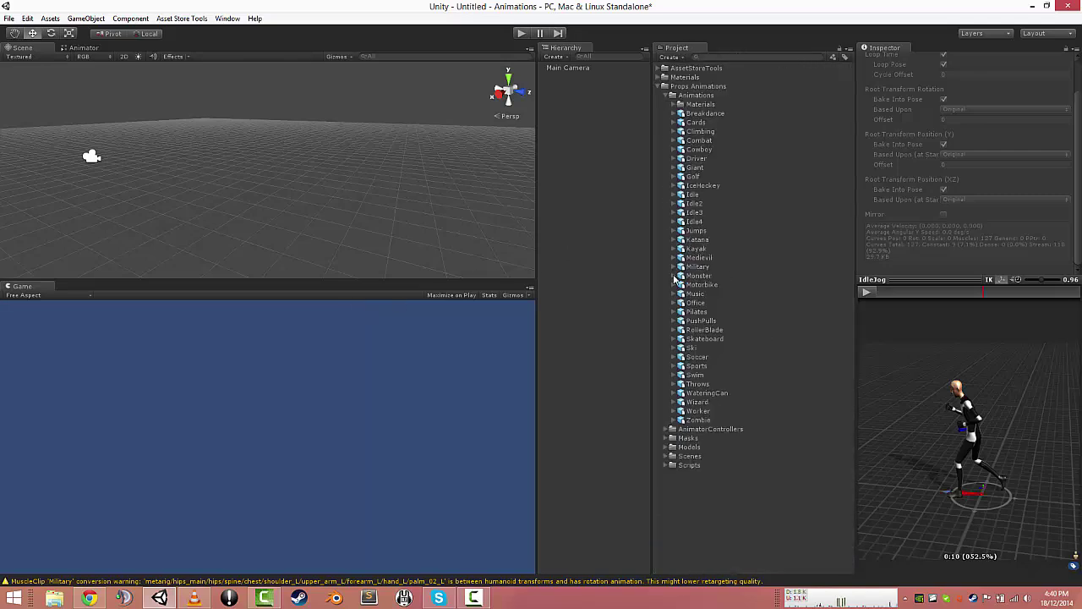
left_click(674, 312)
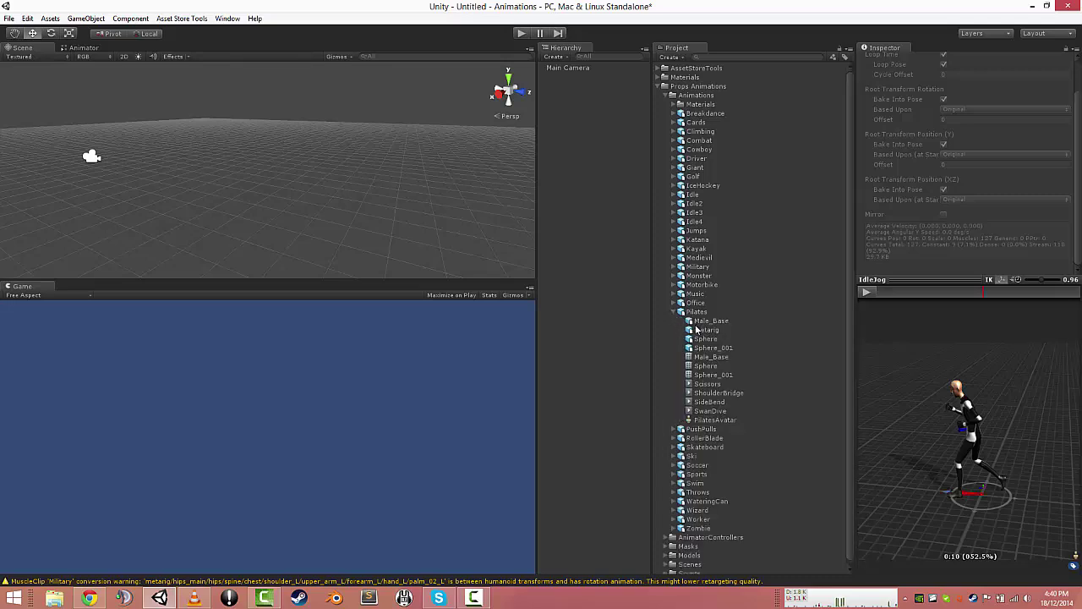
left_click(705, 384)
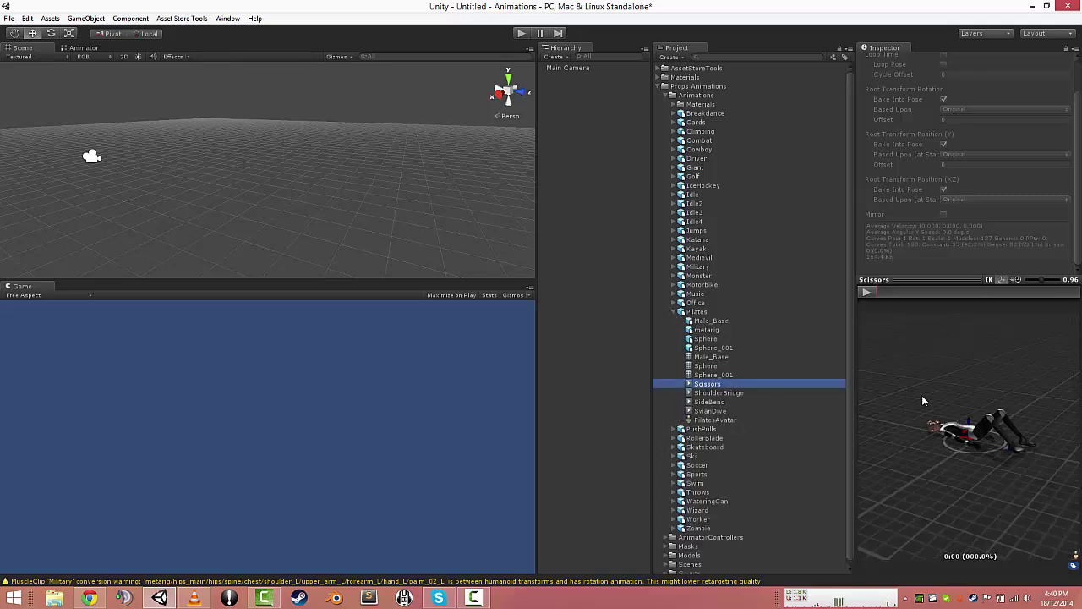
mouse_move(923, 401)
left_mouse_down()
mouse_move(930, 360)
mouse_move(947, 360)
mouse_move(974, 395)
left_mouse_up()
left_click(867, 291)
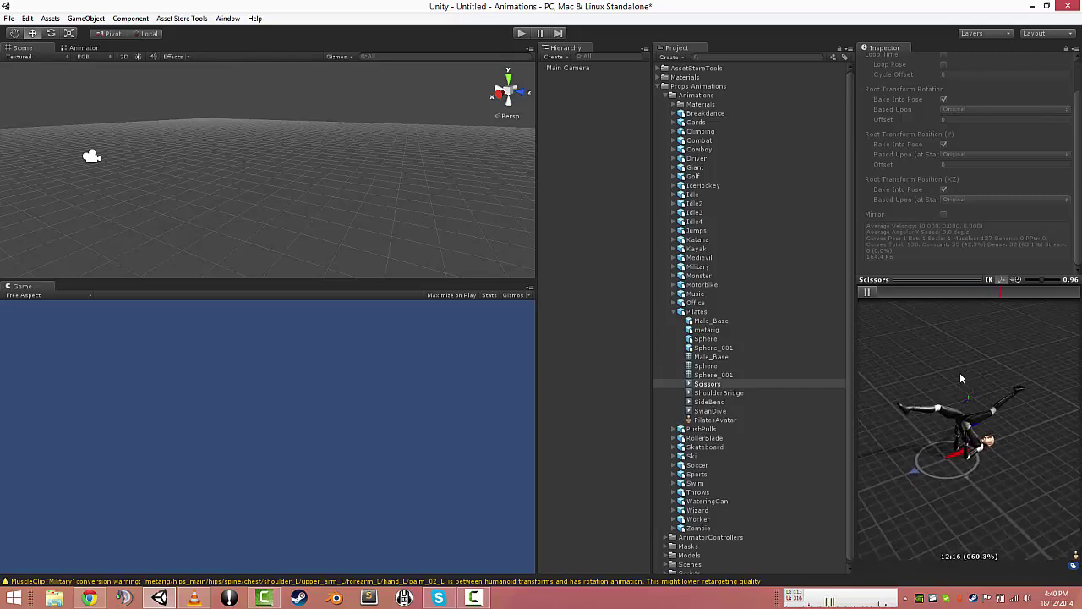
Stop Scissors, then play the ShoulderBridge clip, orbit around it, and pause
left_click(866, 292)
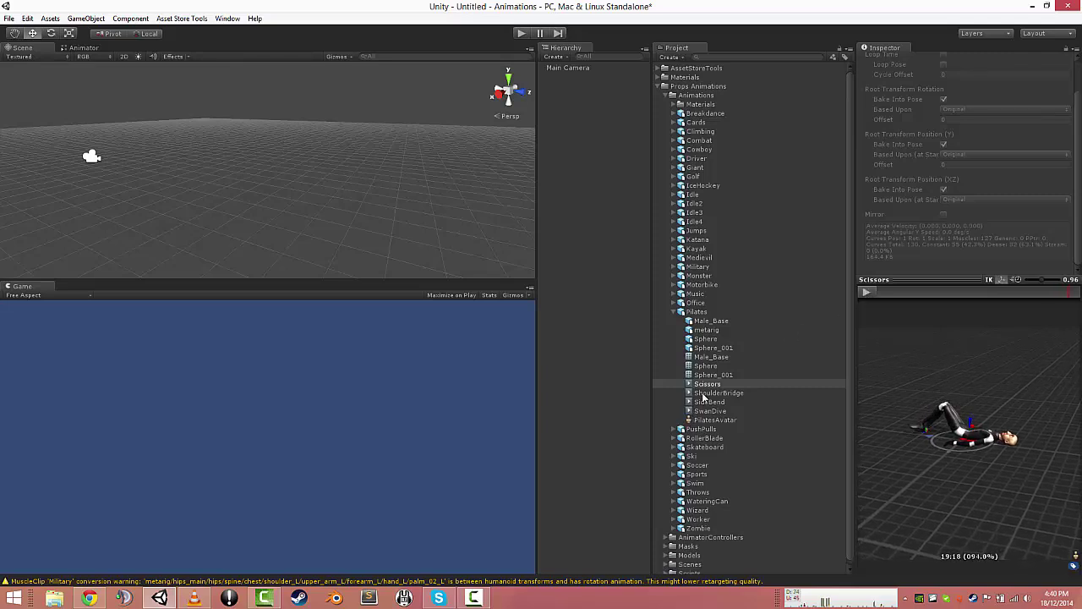
left_click(714, 392)
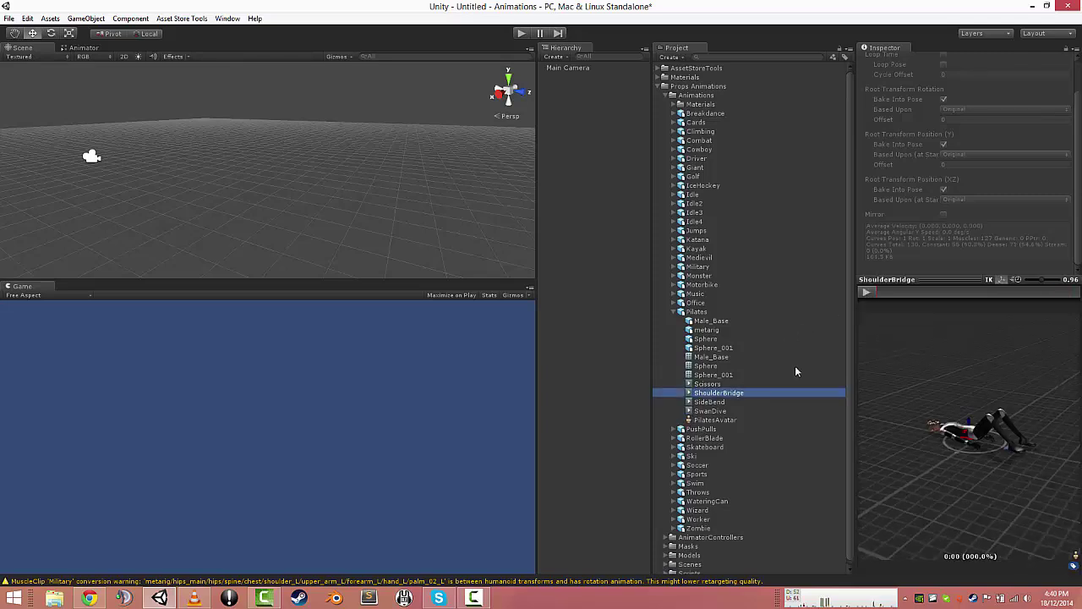
left_click(867, 293)
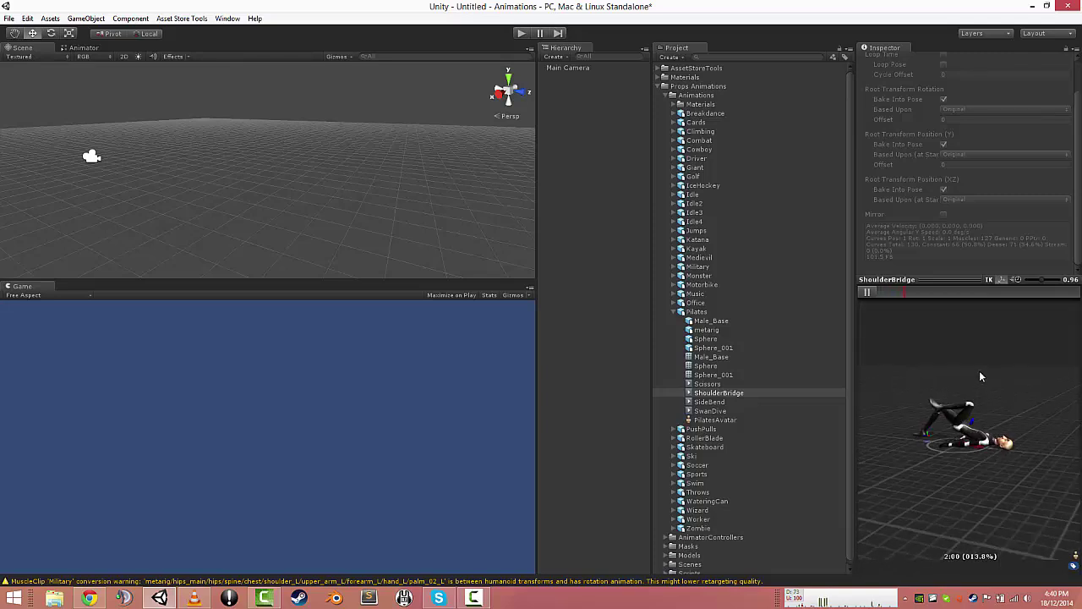
left_click_drag(989, 366, 970, 389)
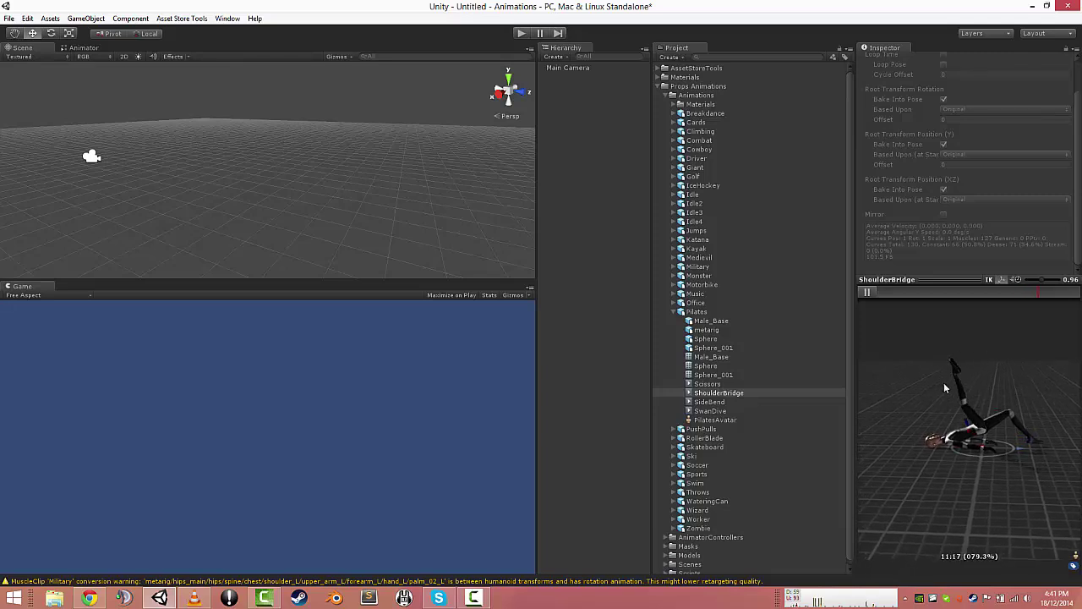
left_click(868, 291)
Play SideBend with a more top-down view, pause it, and select SwanDive
left_click(709, 402)
left_click(865, 294)
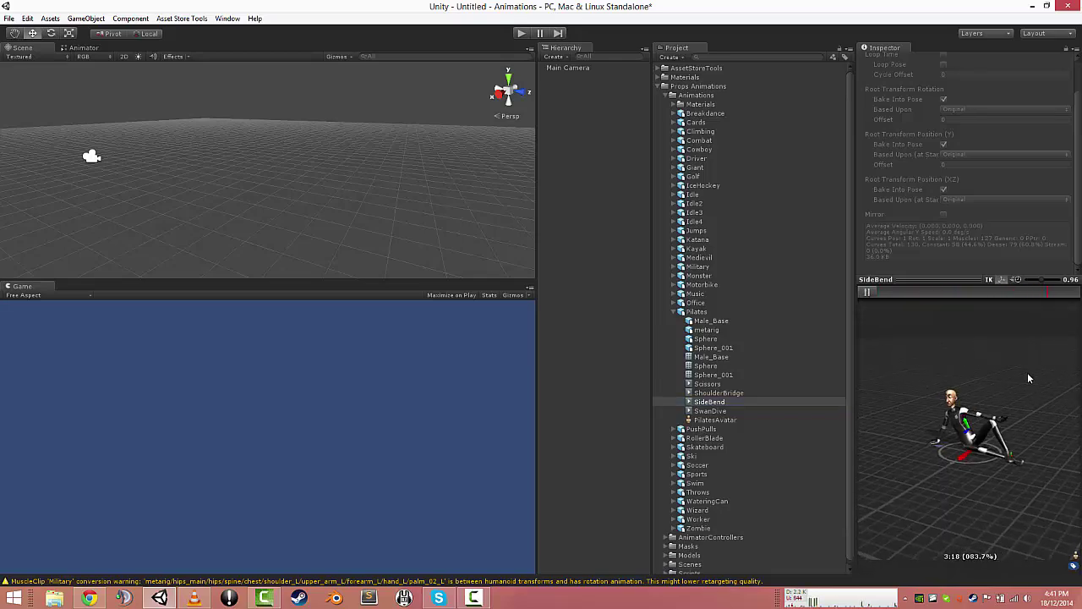
mouse_move(1005, 383)
left_mouse_down()
mouse_move(957, 431)
mouse_move(1025, 386)
left_mouse_up()
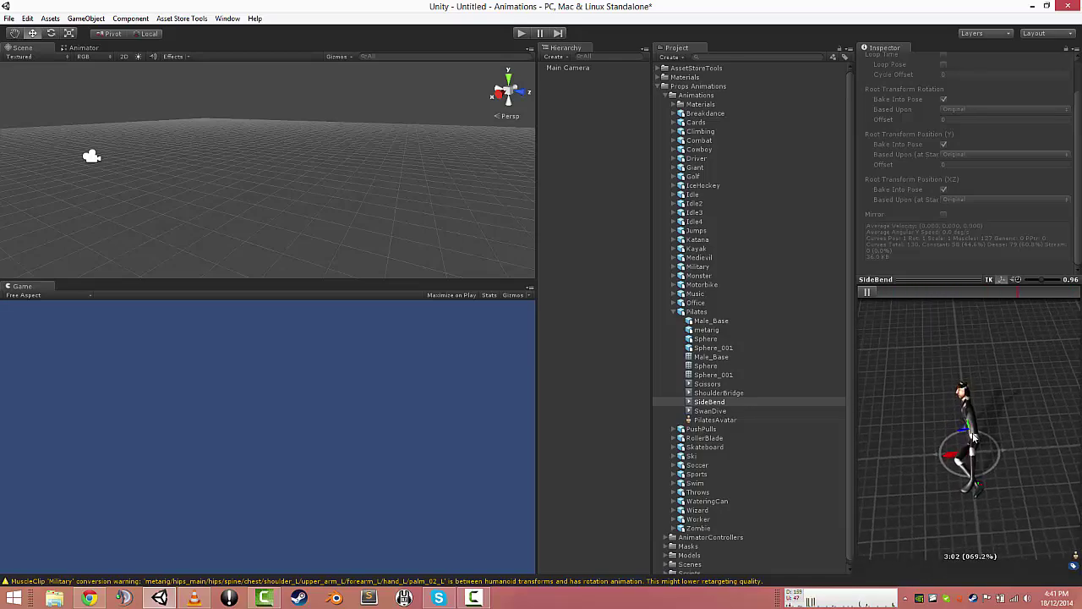
left_click(867, 293)
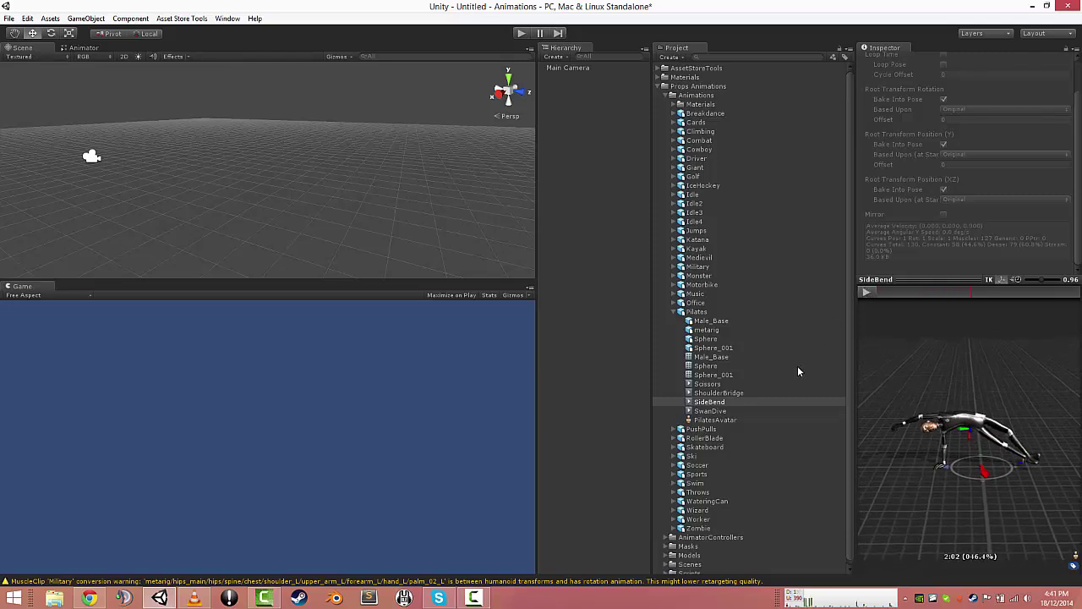
left_click(720, 411)
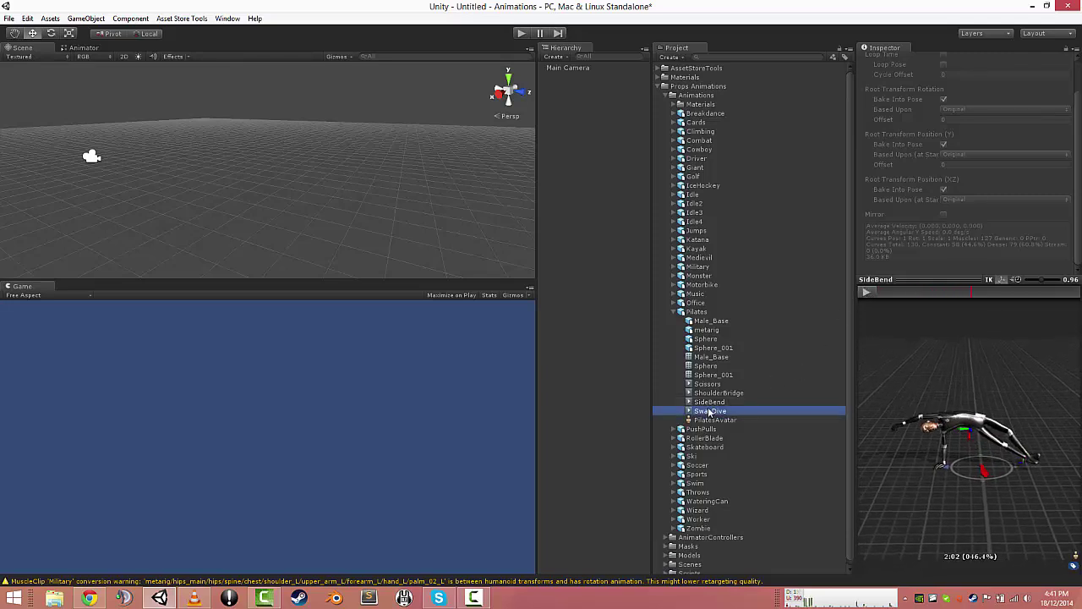
Play SwanDive, then switch the preview figure to Auto and play it there
left_click(871, 291)
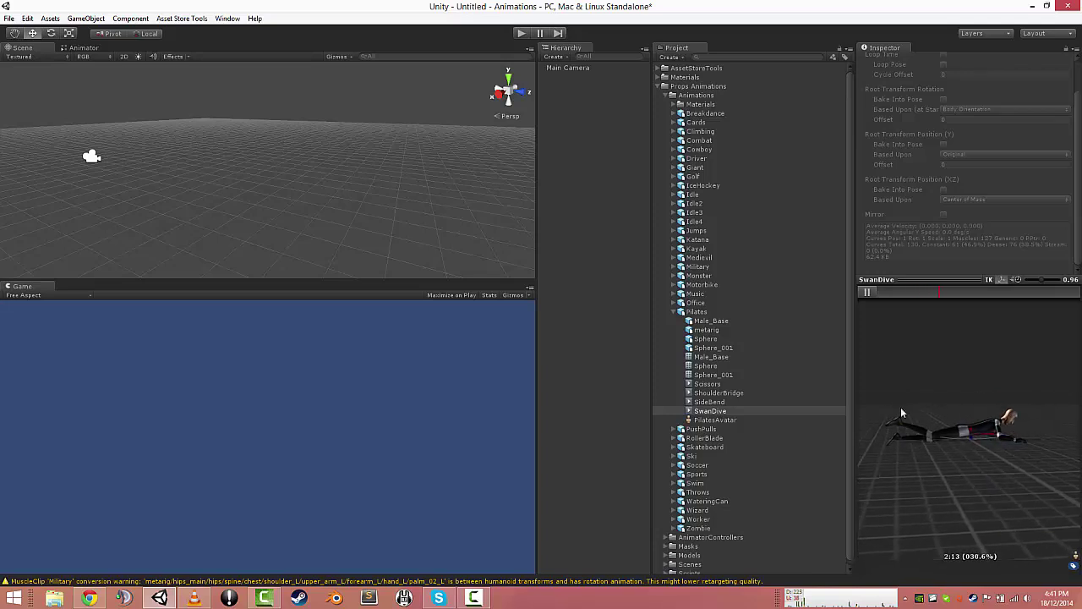
left_click(866, 291)
right_click(997, 513)
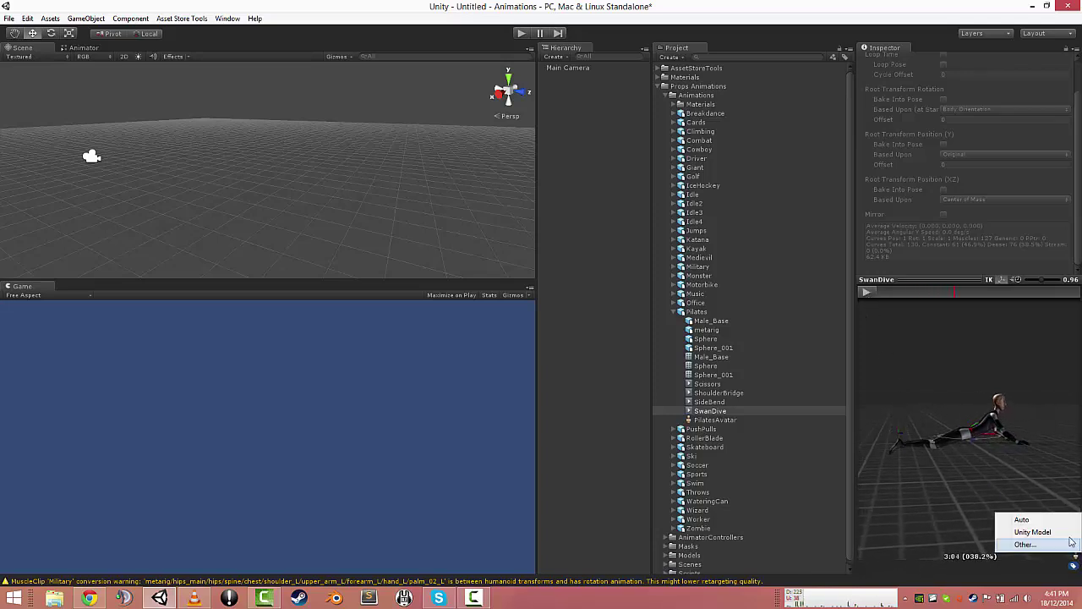
left_click(1033, 522)
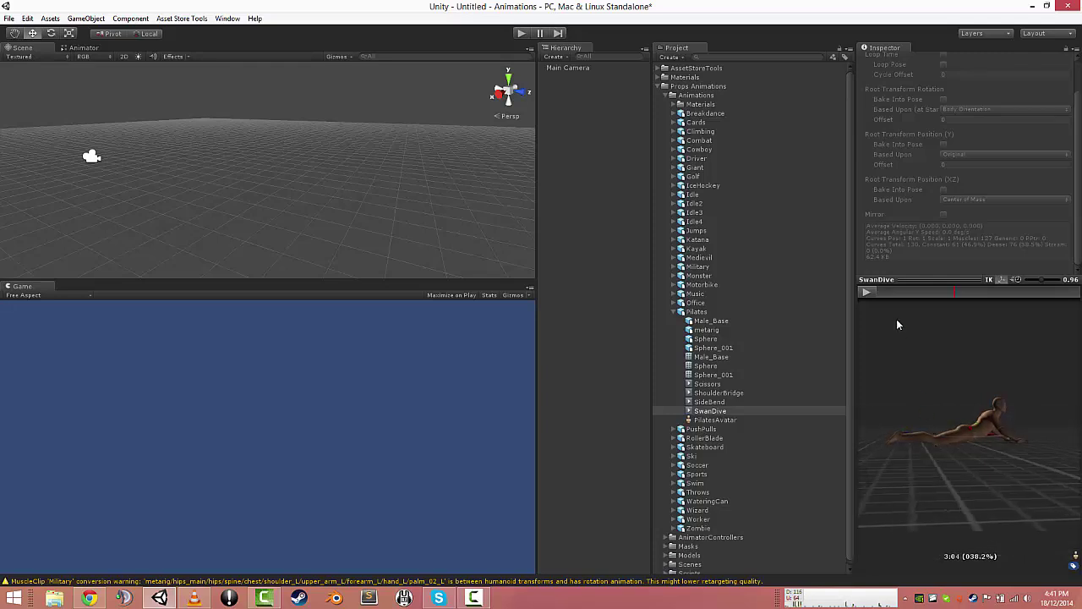
left_click(867, 291)
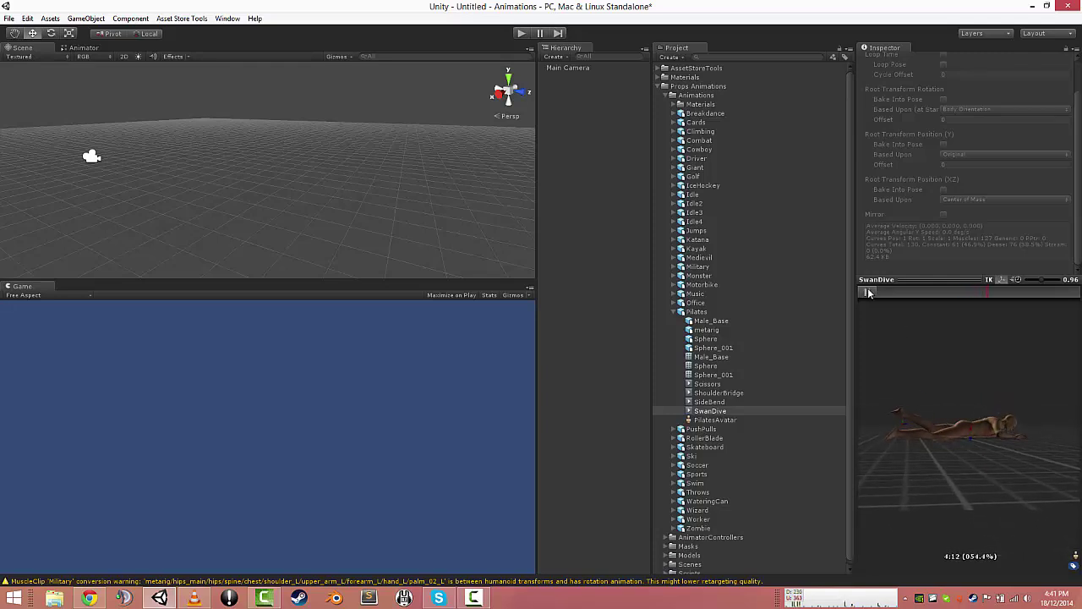
left_click(867, 292)
Switch the preview figure back to Unity Model and resume SwanDive playback
left_click(1076, 555)
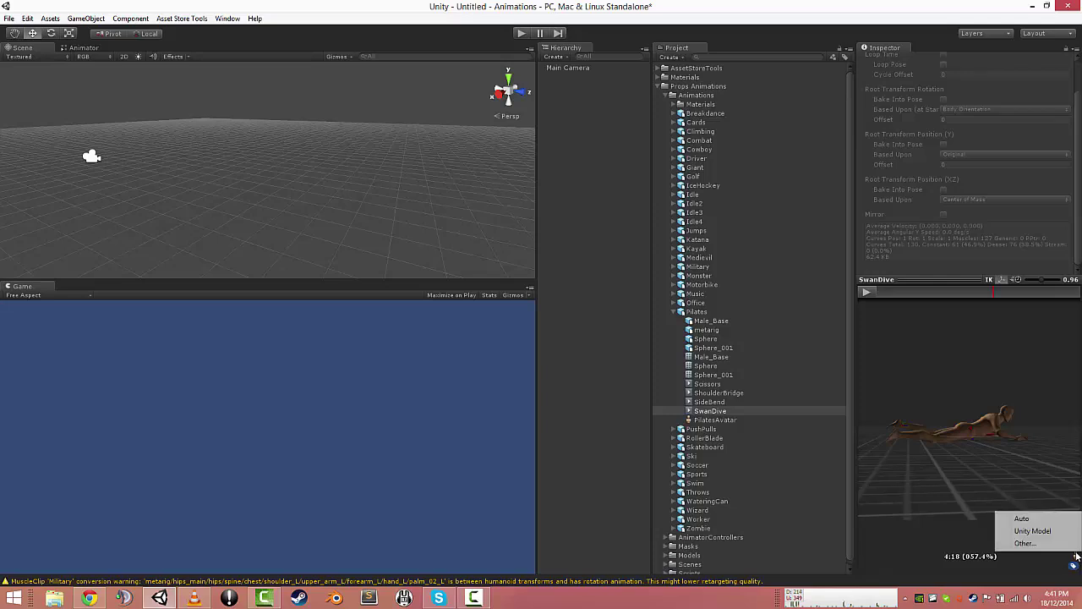
left_click(1032, 530)
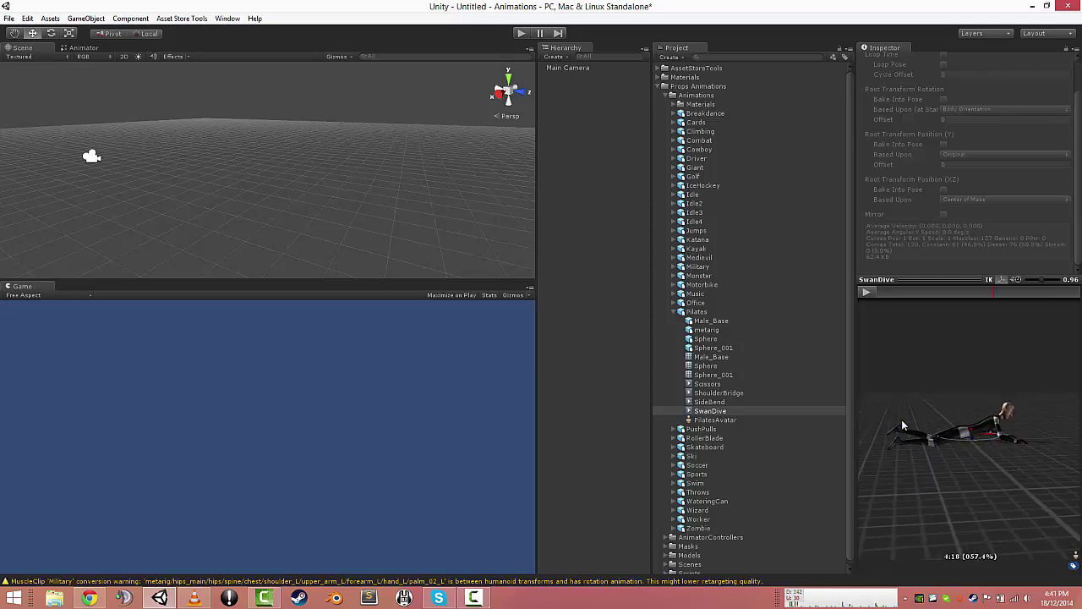
left_click(866, 292)
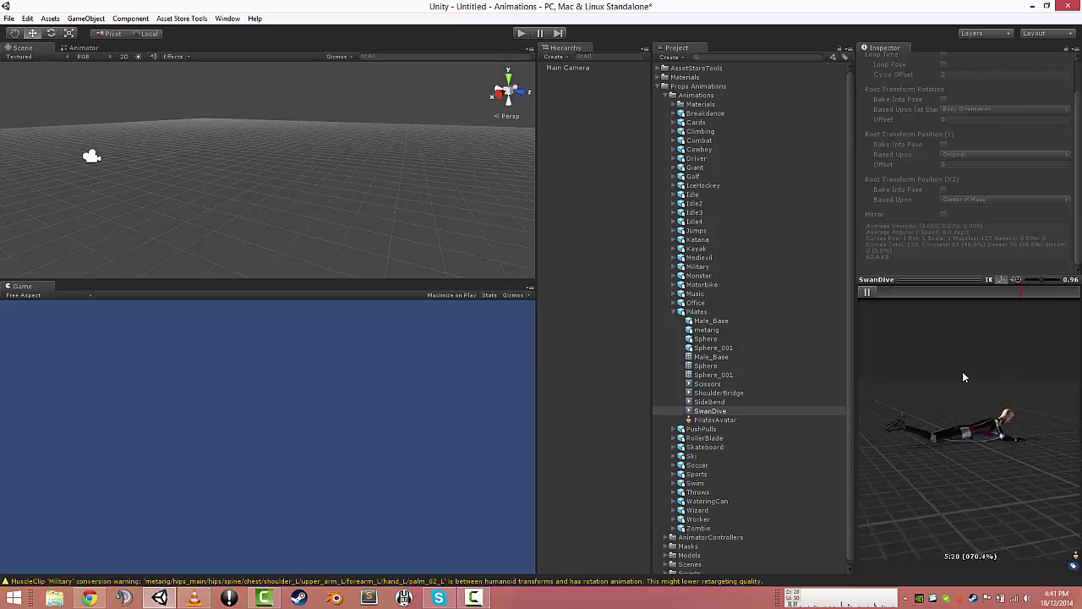